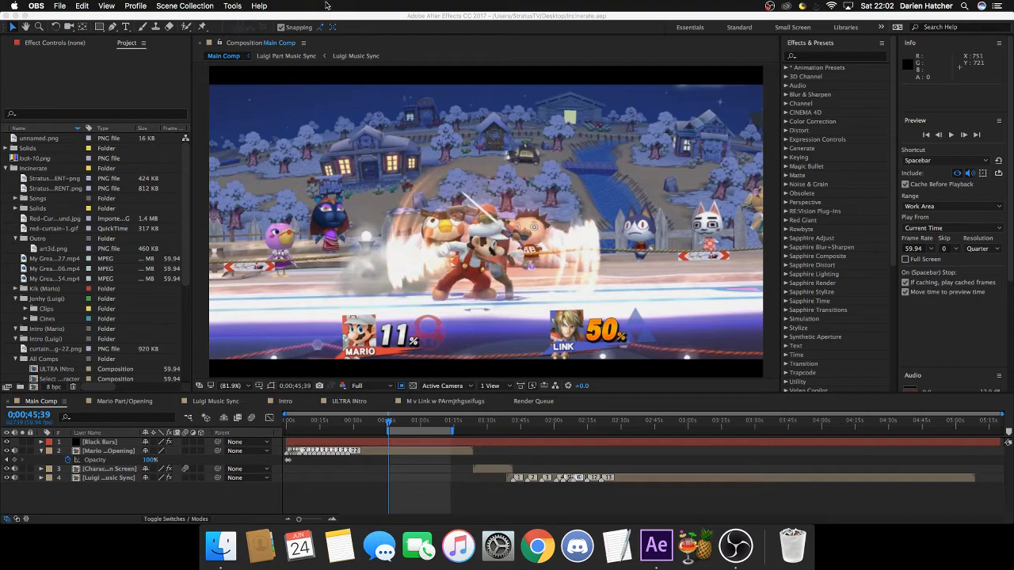
Step: Create a new composition named Trans file with a duration of 0;00;10;25
left_click(126, 143)
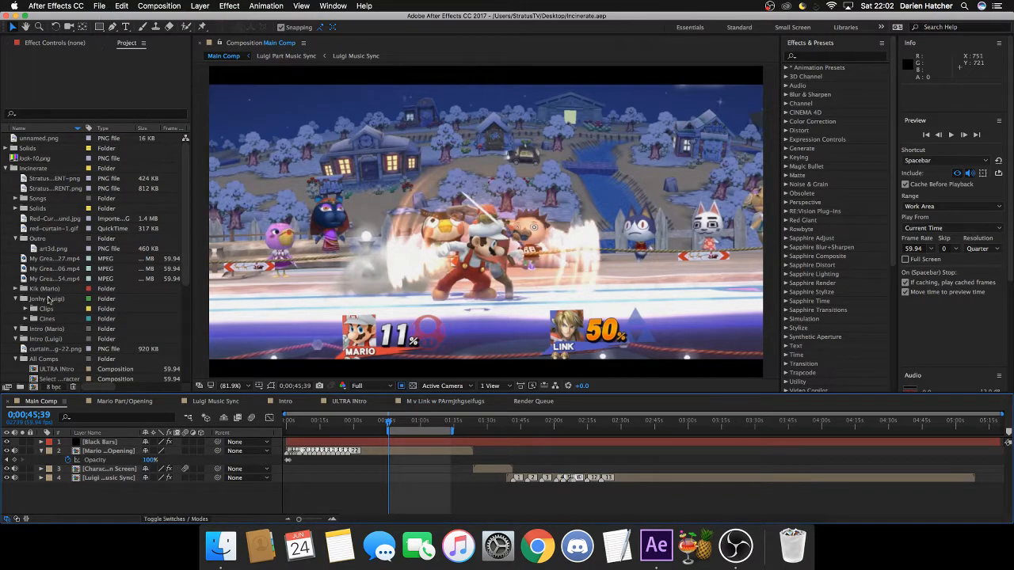
left_click(159, 6)
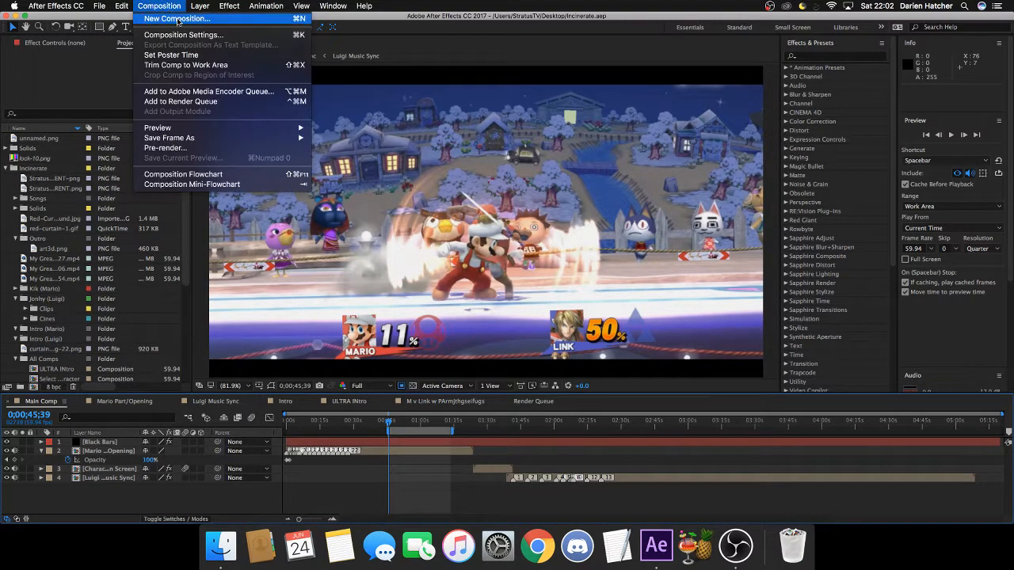
left_click(177, 19)
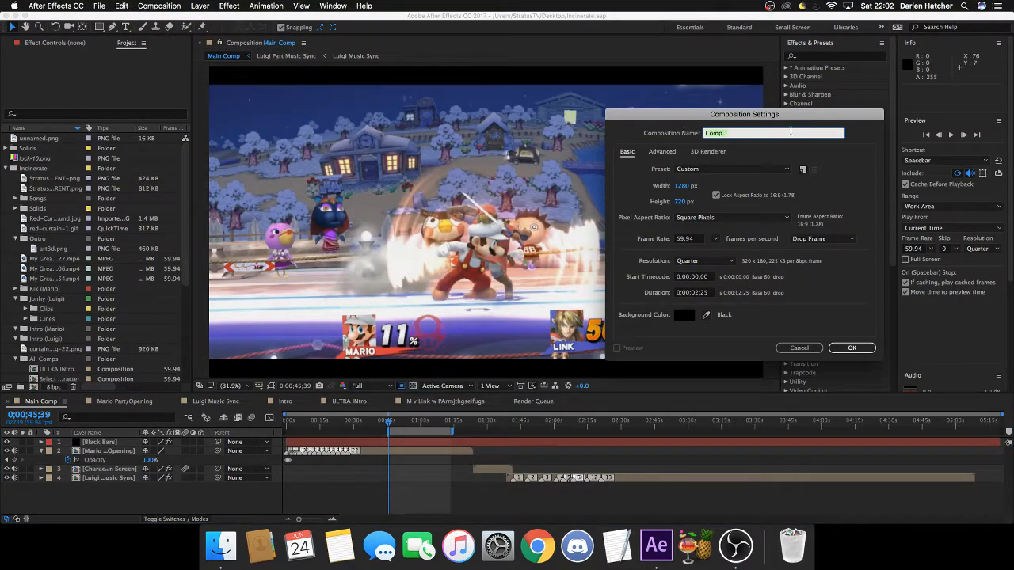
key("BackSpace")
left_click(693, 294)
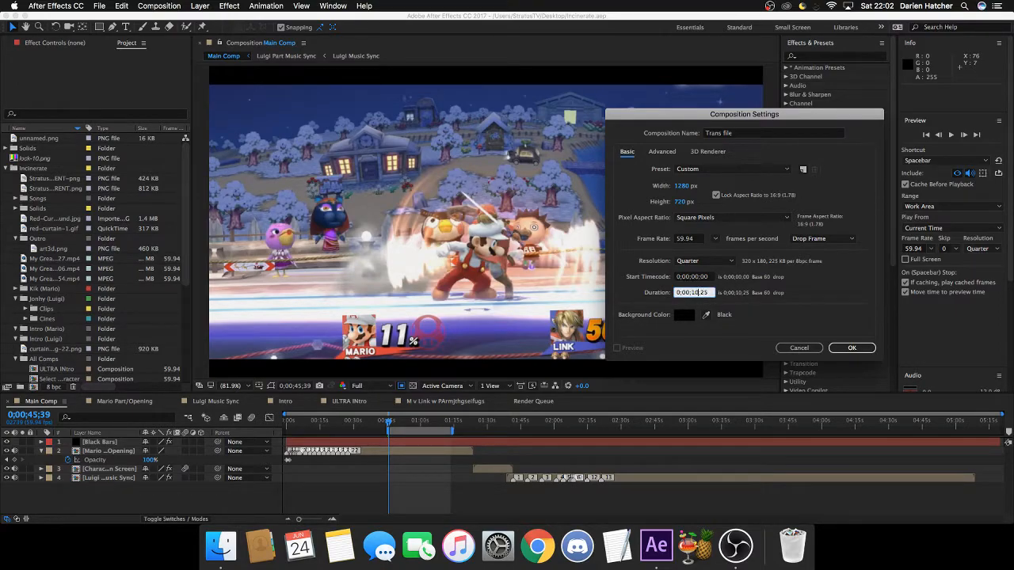
key("Return")
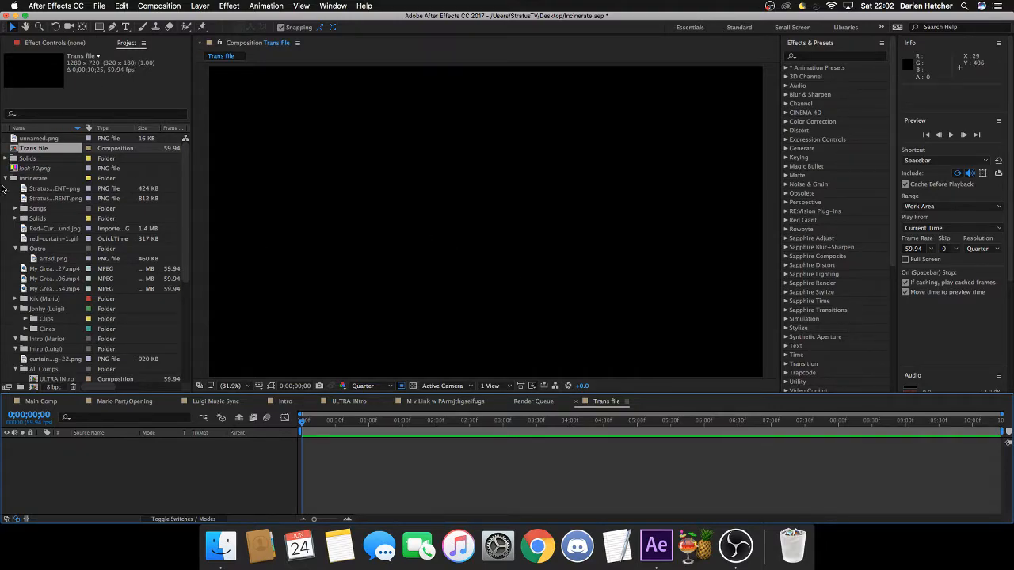
Step: Collapse the Luigi folder in the project and expand the Clips folder inside the Mario folder
scroll(46, 229, "down", 5)
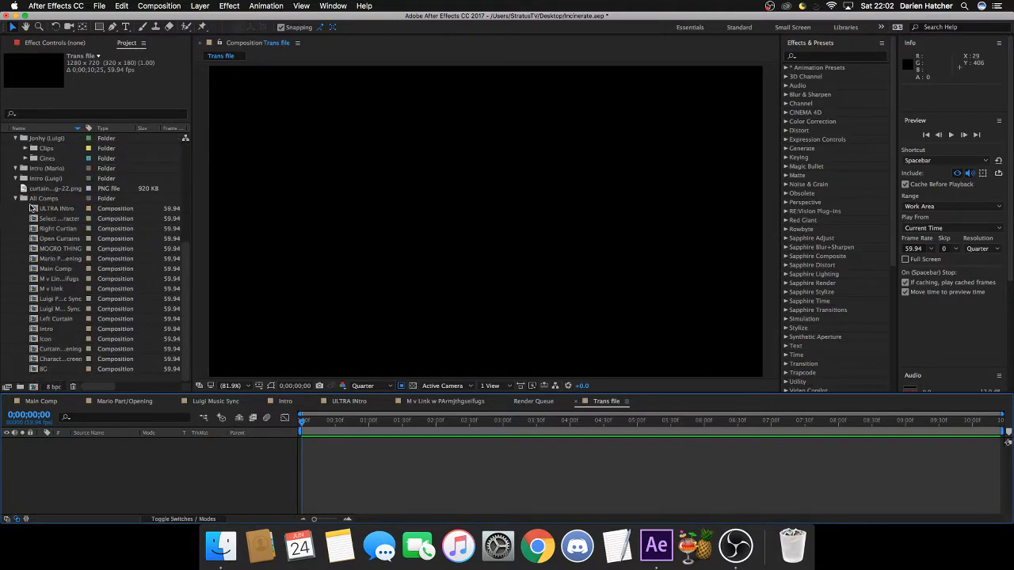
scroll(19, 169, "up", 1)
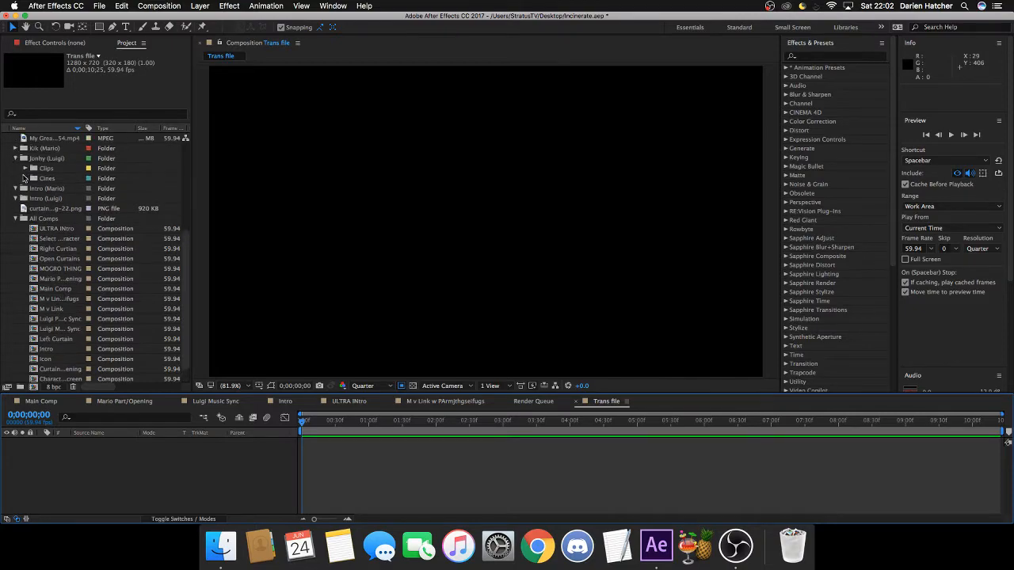
left_click(24, 170)
left_click(70, 188)
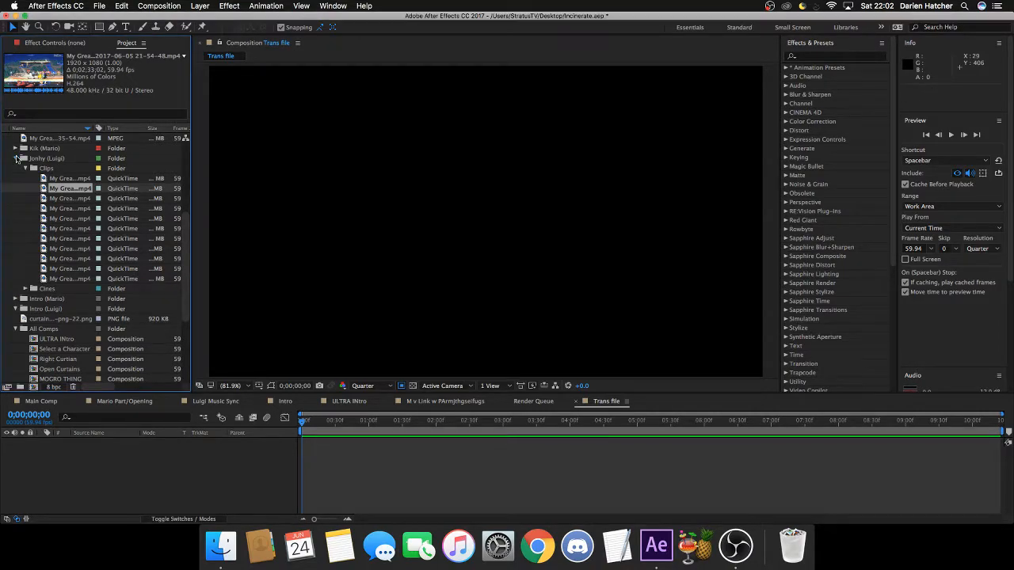
left_click(17, 158)
left_click(14, 158)
Step: Add the M v Zelda clip to the Trans file timeline and place the M v Marth clip beneath it
left_click(61, 179)
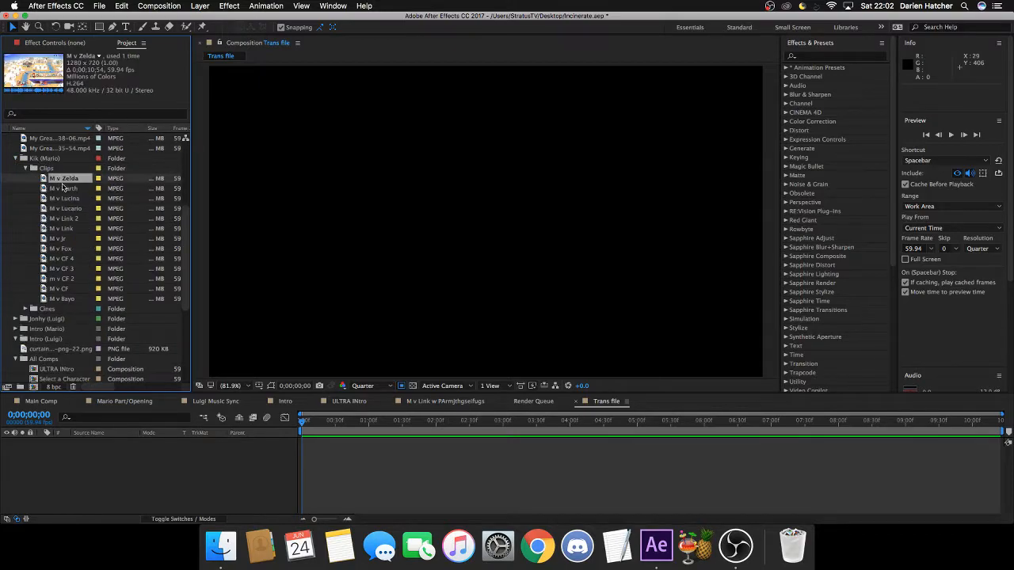
left_click(73, 188)
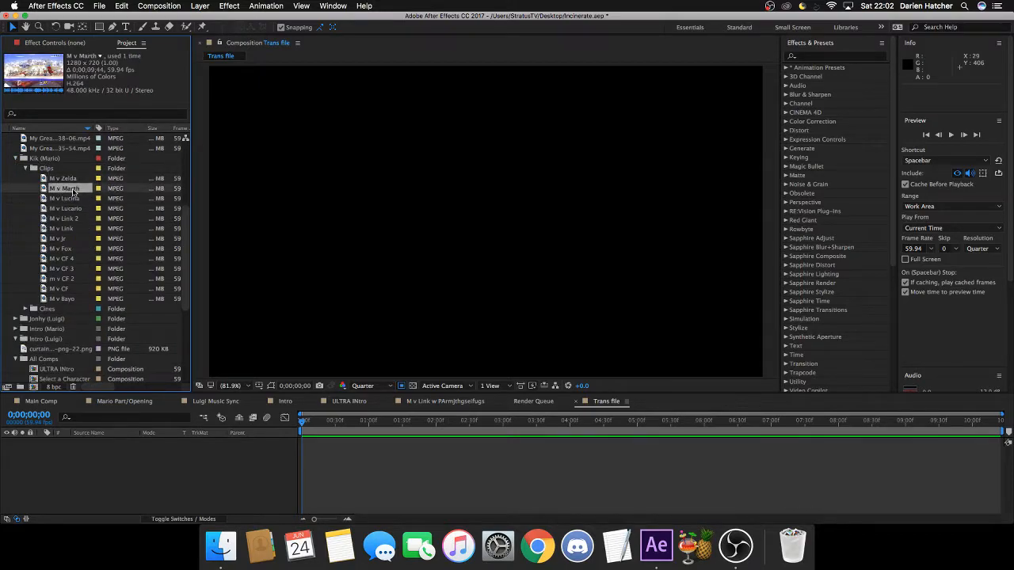
left_click_drag(73, 190, 8, 127)
left_click_drag(73, 181, 261, 471)
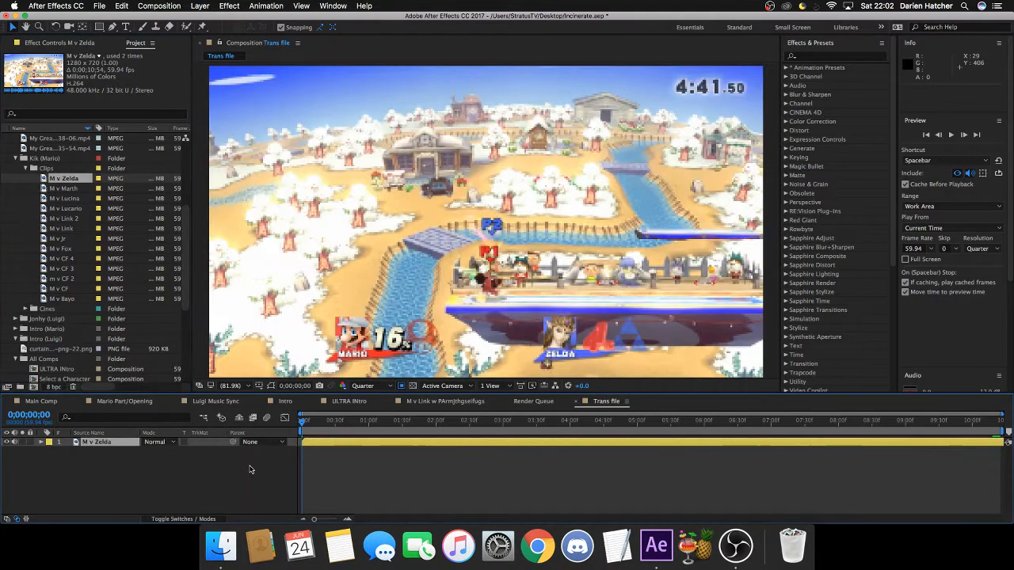
left_click(69, 188)
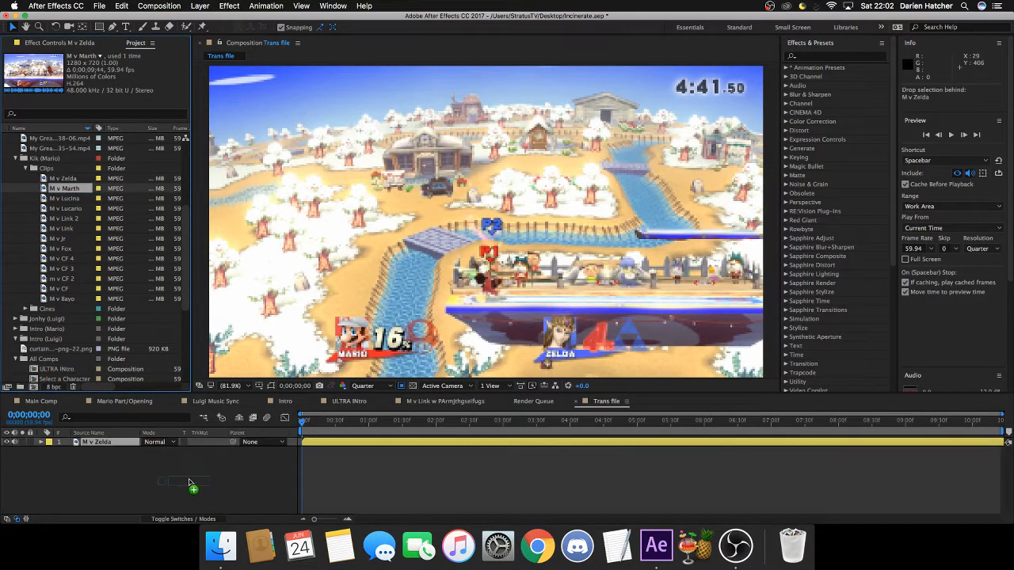
left_click_drag(194, 469, 208, 472)
Step: Slide the M v Zelda layer earlier, split it at 0;00;00;32 and delete the part before the cut
left_click_drag(303, 423, 699, 442)
left_click(854, 442)
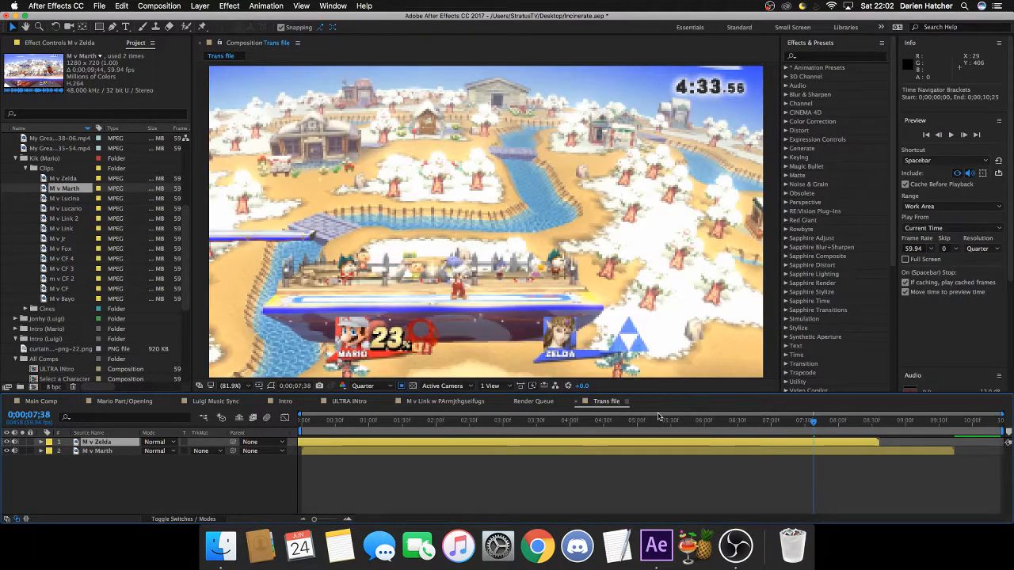
left_click_drag(636, 426, 339, 438)
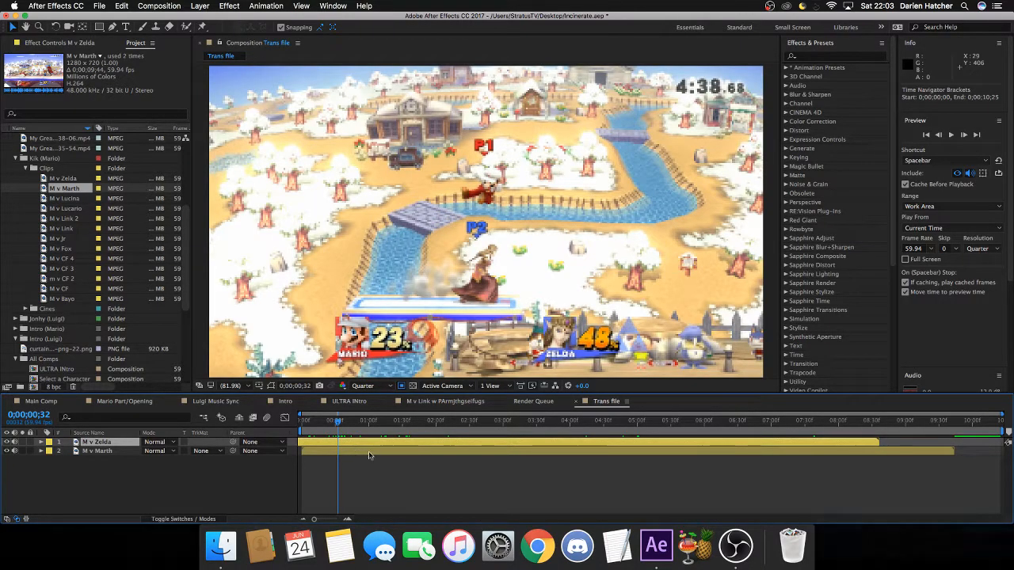
key("super+d")
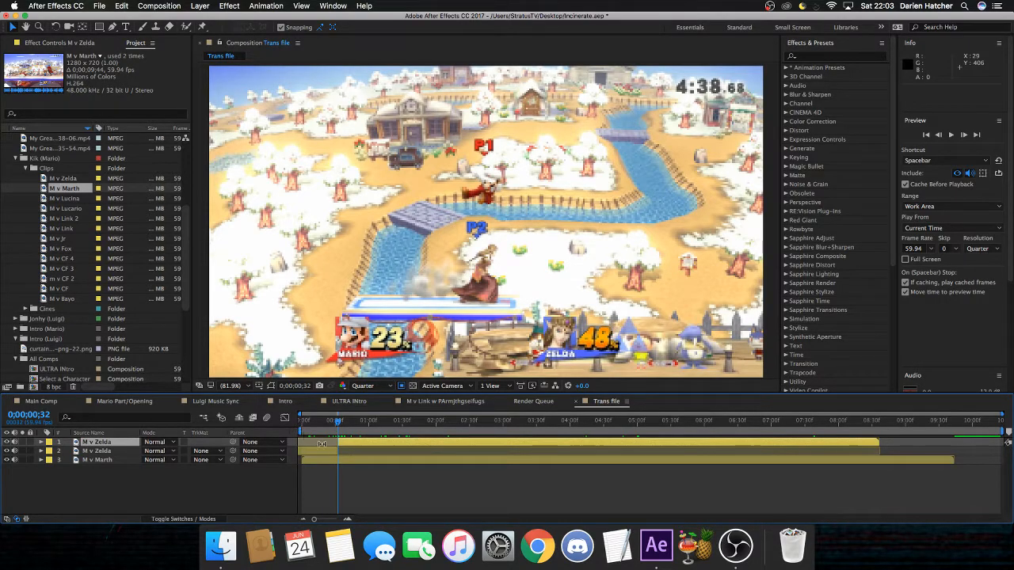
key("Delete")
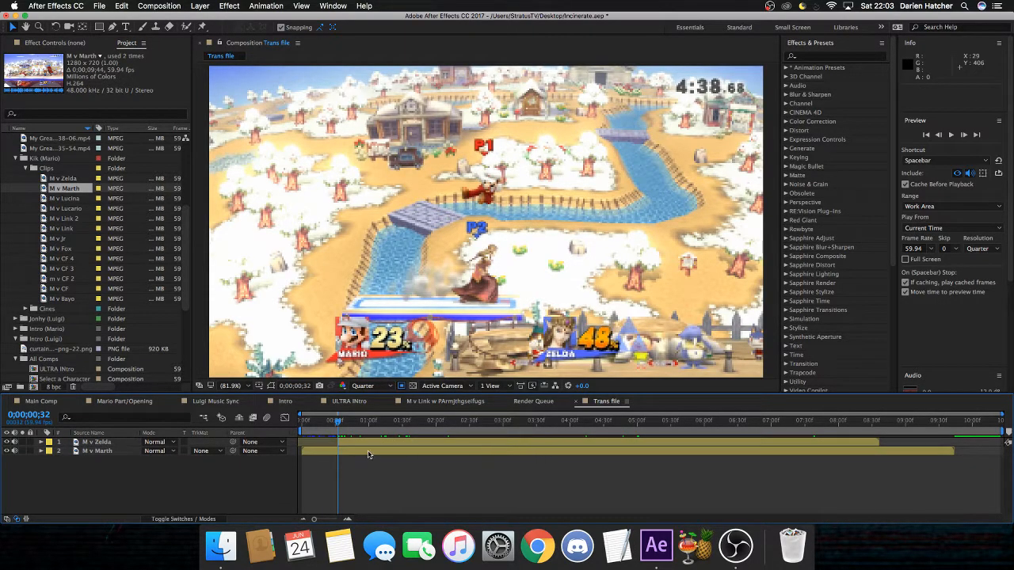
Step: Split the M v Zelda layer at 0;00;04;59 and delete the part after the cut
left_click_drag(341, 424, 637, 438)
left_click(647, 442)
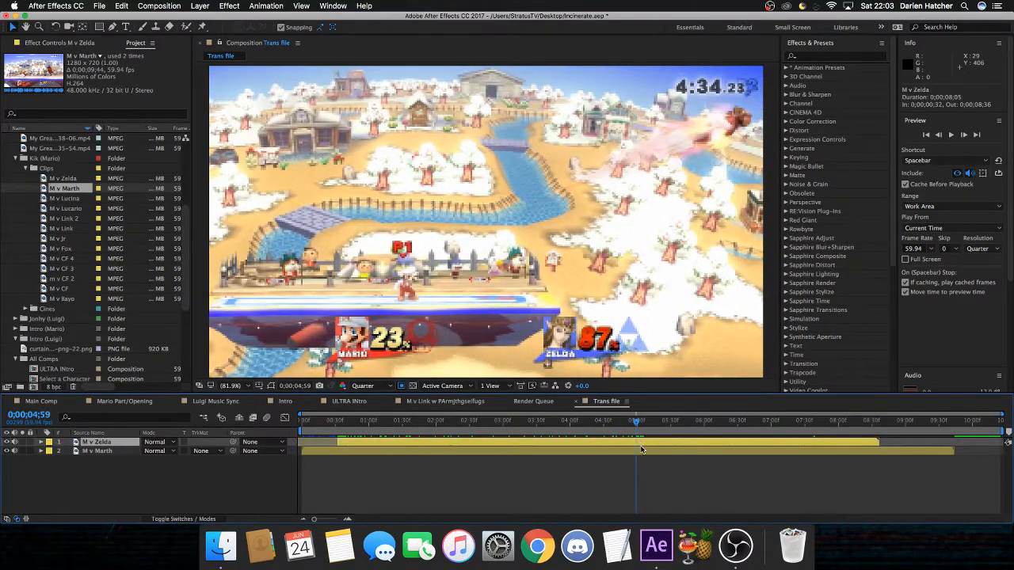
key("super+shift+d")
key("Delete")
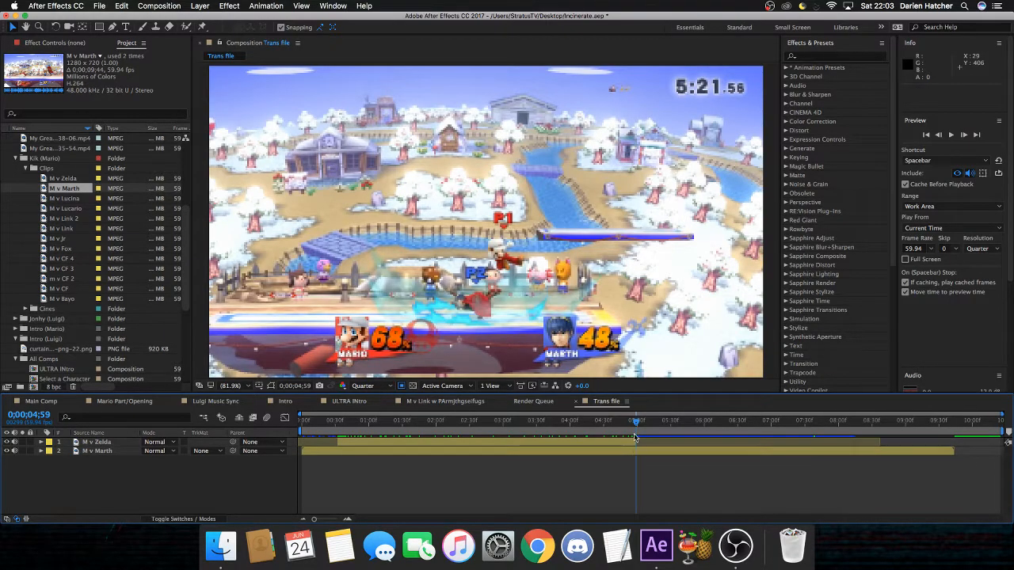
Step: Slide the M v Marth layer to start at 0;00;02;37, split it at 0;00;04;59 and delete the part before the cut
left_click_drag(648, 456, 820, 455)
left_click_drag(653, 453, 657, 450)
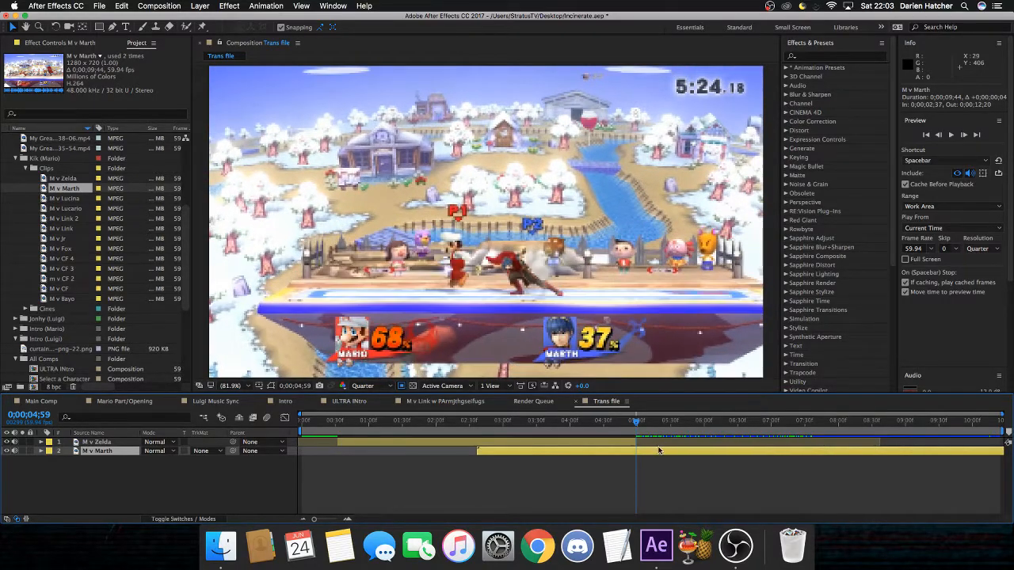
key("ctrl+d")
left_click(609, 461)
key("Delete")
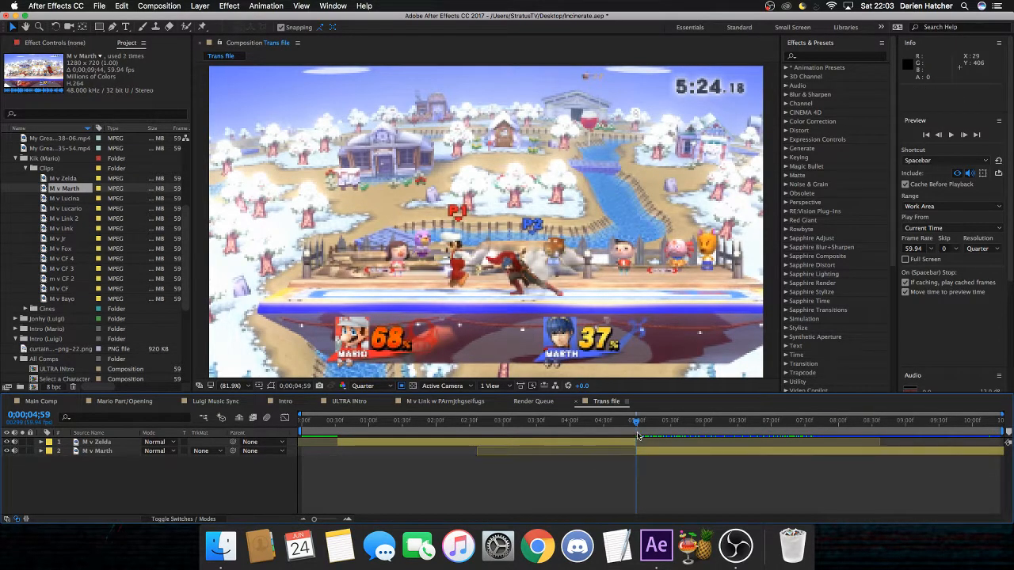
Step: Shift both clips earlier together so M v Zelda starts at 0;00;00;00, and move the current time to 0;00;04;09
left_click(606, 444)
left_click(640, 452, "shift")
left_click_drag(605, 443, 568, 445)
left_click(374, 420)
left_click_drag(398, 414, 580, 418)
Step: Reveal the Anchor Point and Position properties of the M v Zelda layer, keeping the M v Marth layer collapsed
left_click(119, 473)
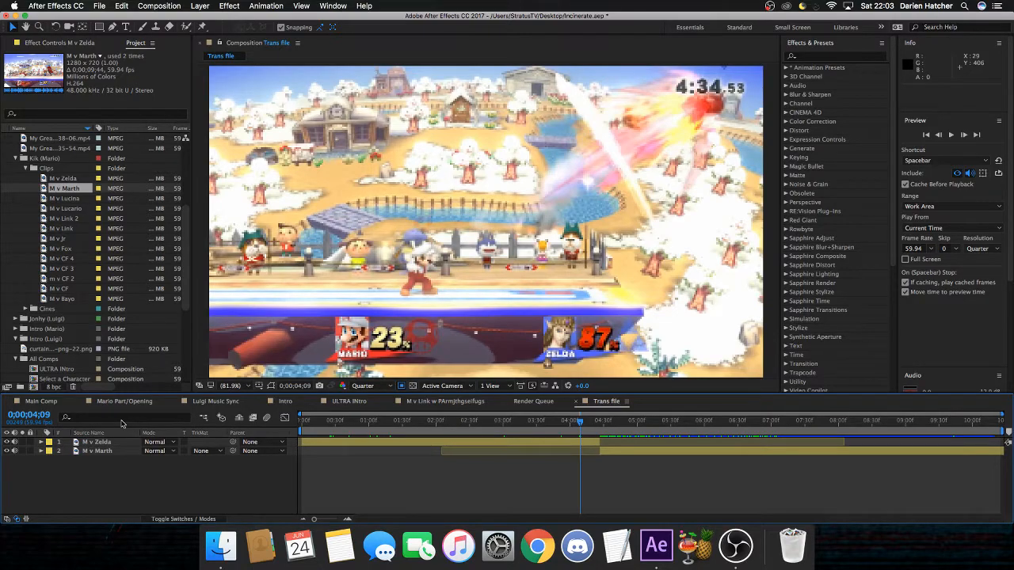
left_click(103, 451)
left_click(116, 491)
key("a")
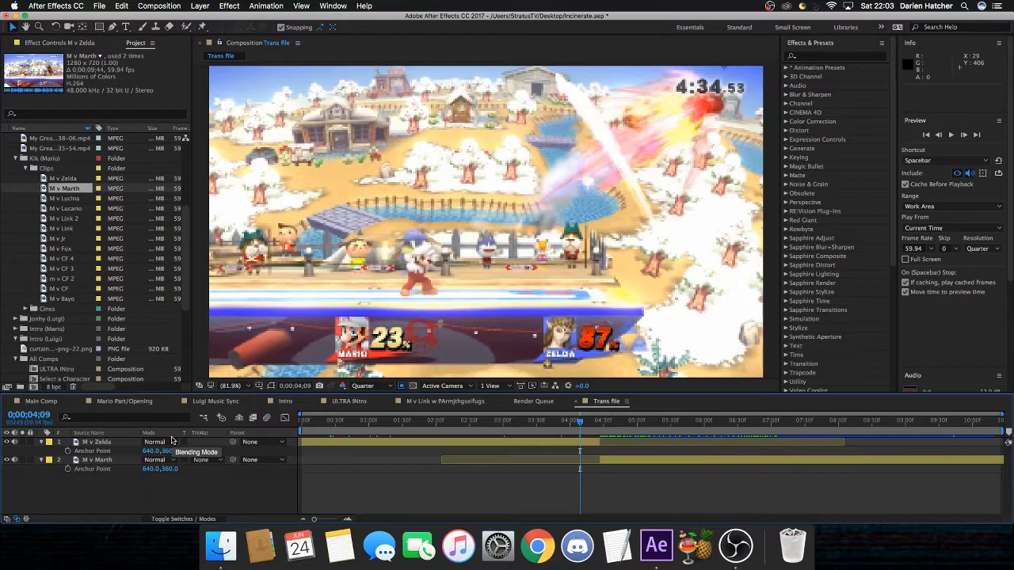
left_click(77, 472)
left_click(66, 461, "super")
left_click(43, 461)
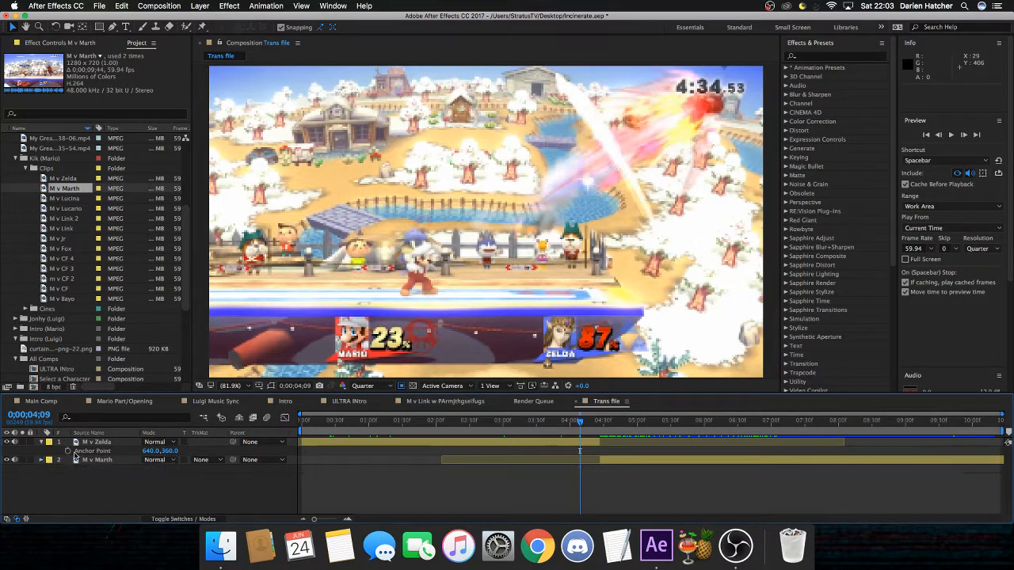
left_click(103, 444)
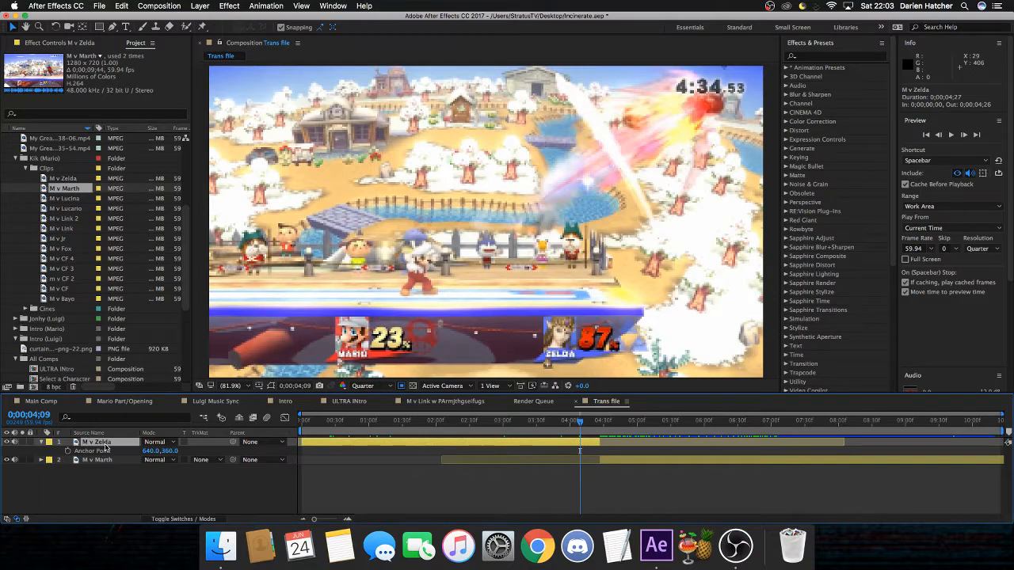
key("shift+p")
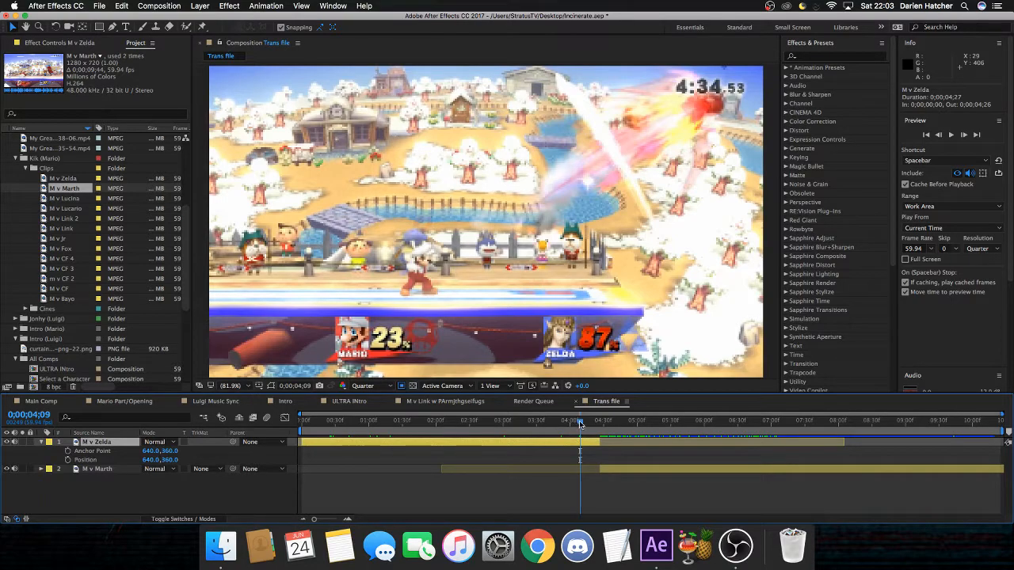
Step: Set starting keyframes for Anchor Point and Position on the M v Zelda layer at 0;00;03;46
key("space")
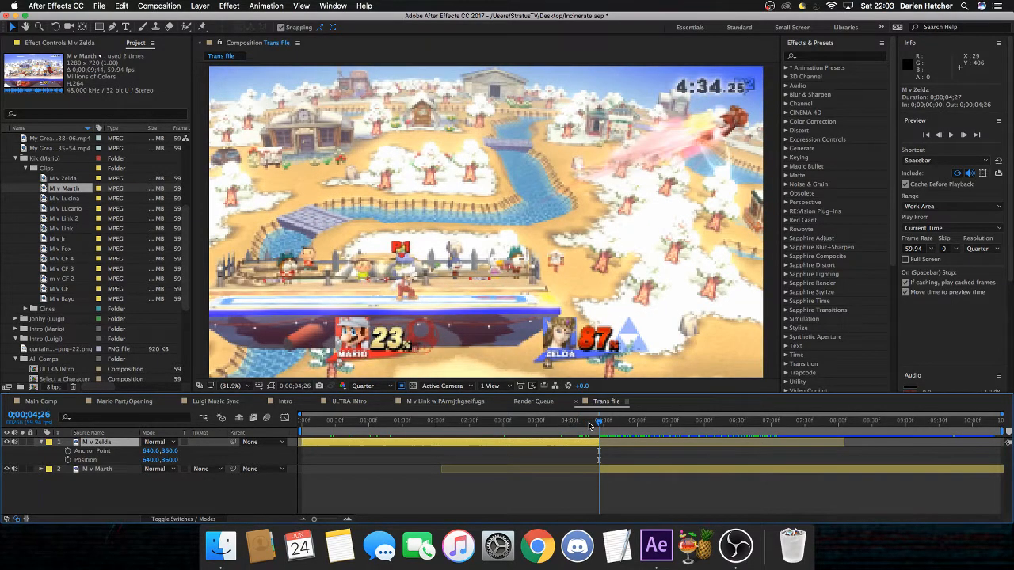
key("Page_Up")
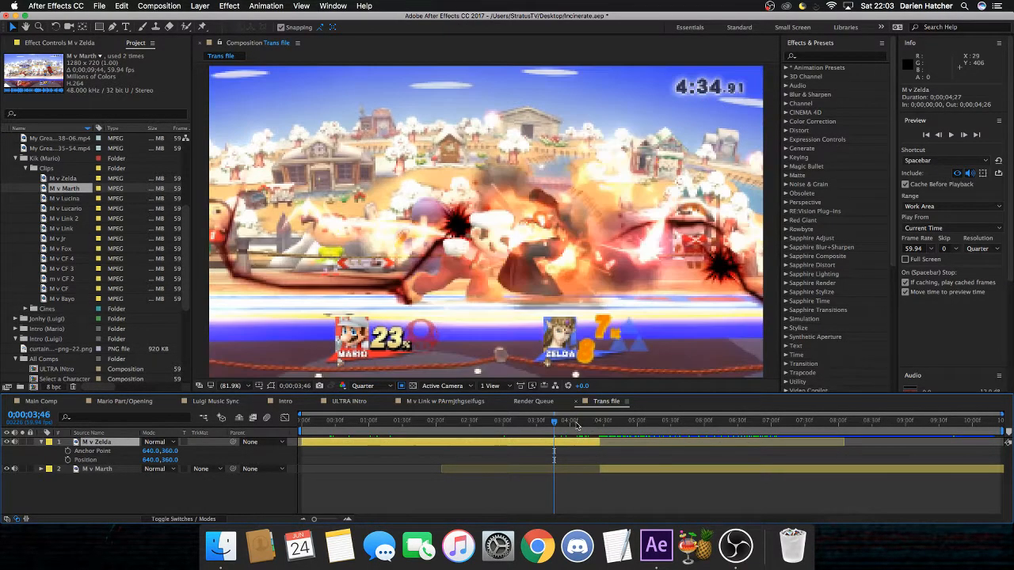
left_click(69, 451)
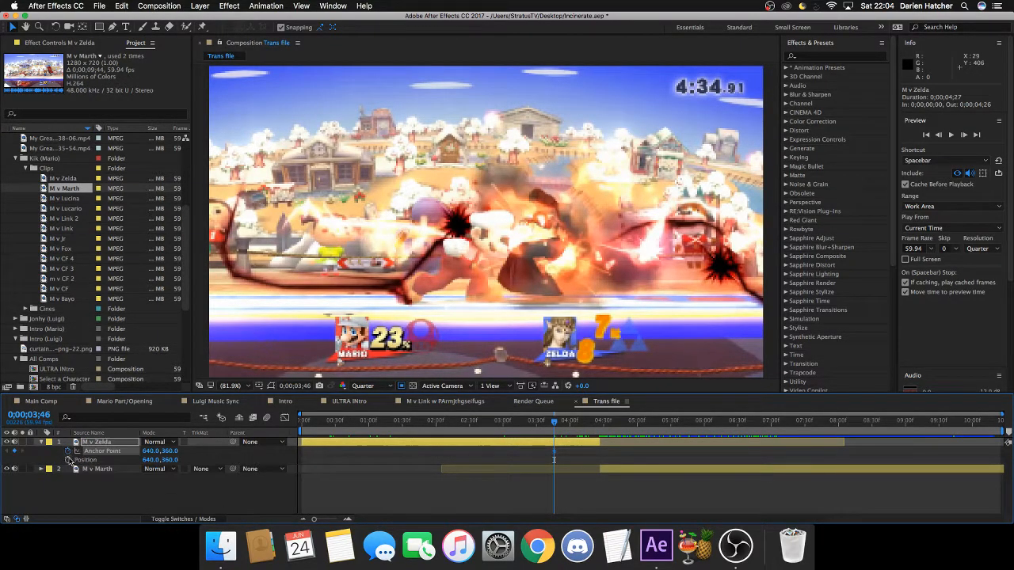
left_click(68, 460)
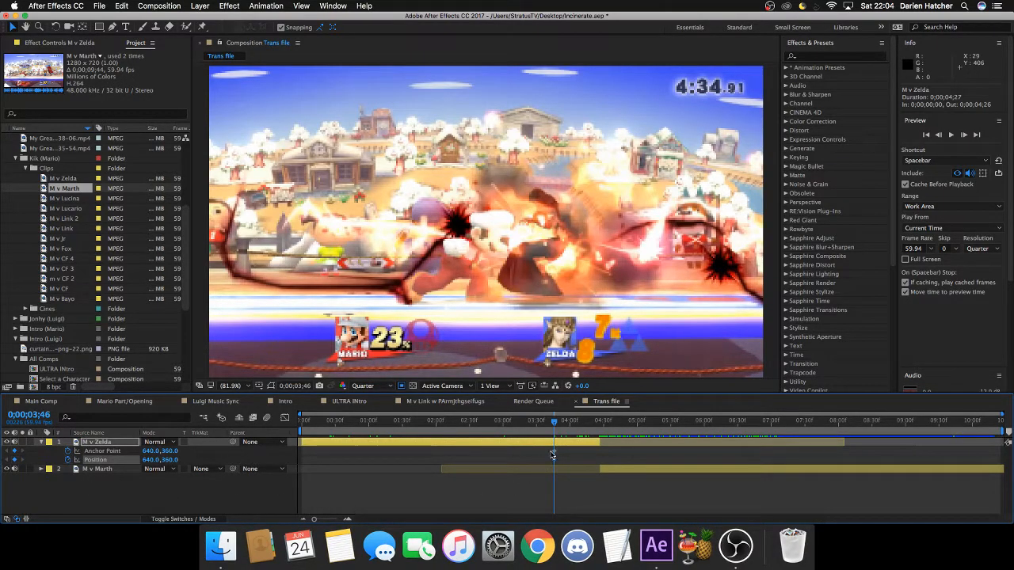
Step: At 0;00;04;26, show layer controls and move M v Zelda's anchor point to about 1245, 101 on the launched character with the Pan Behind tool
key("space")
key("space")
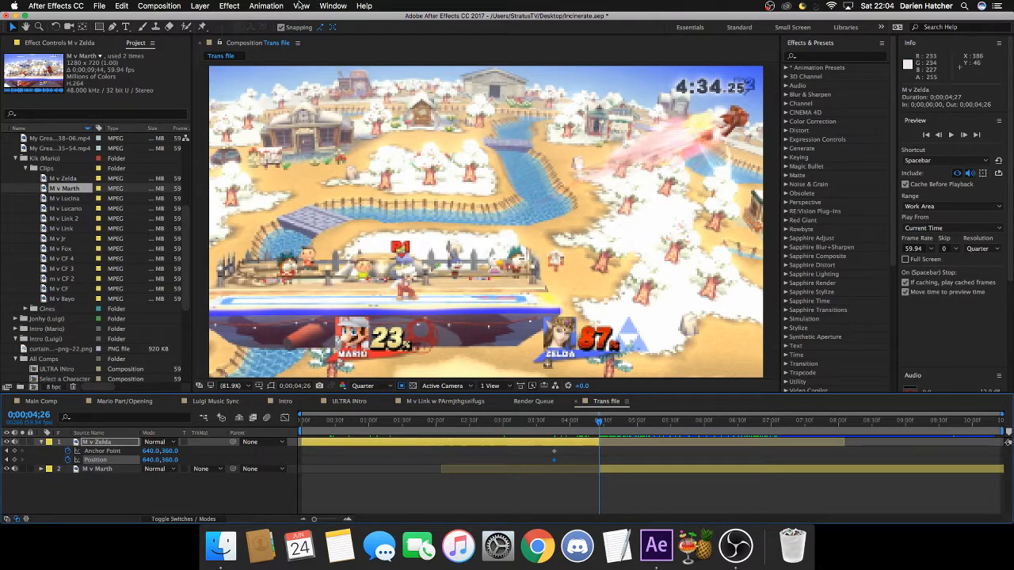
key("y")
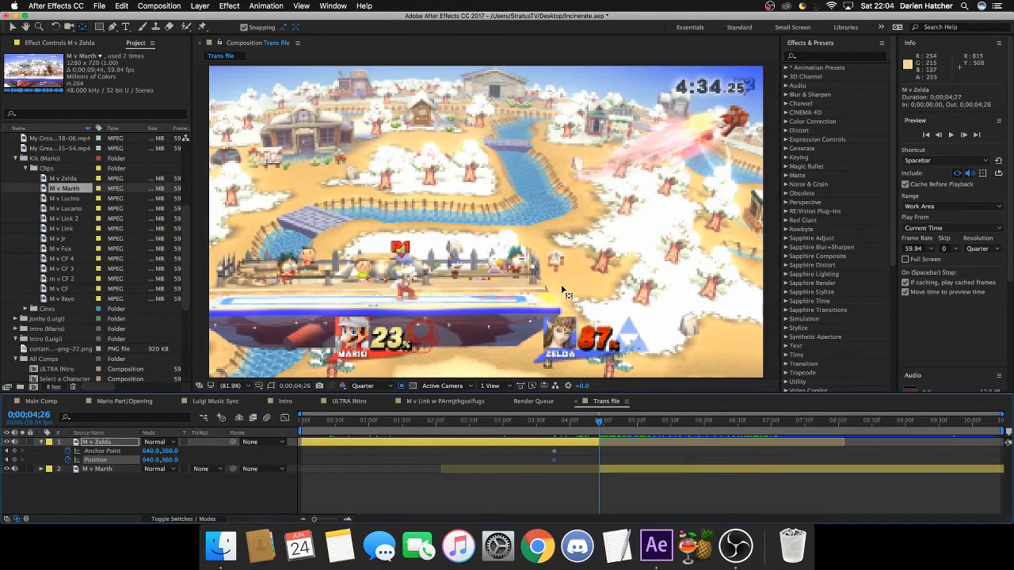
left_click(585, 378)
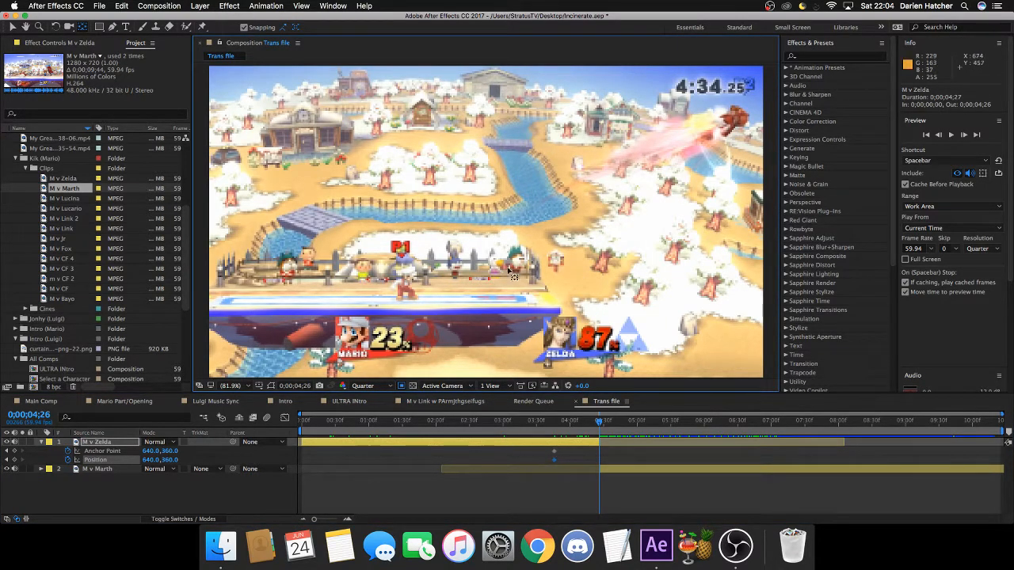
left_click(300, 5)
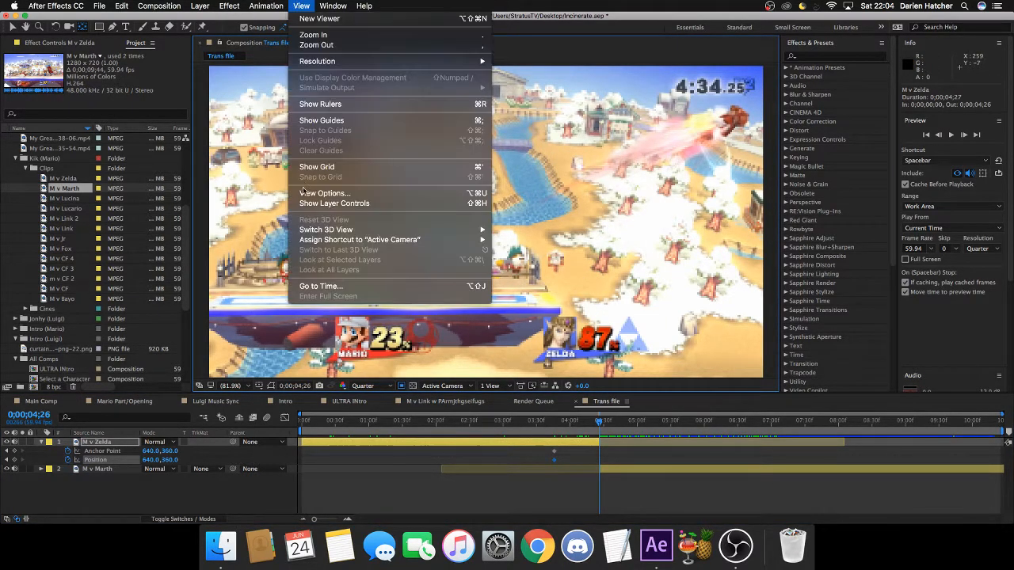
left_click(351, 205)
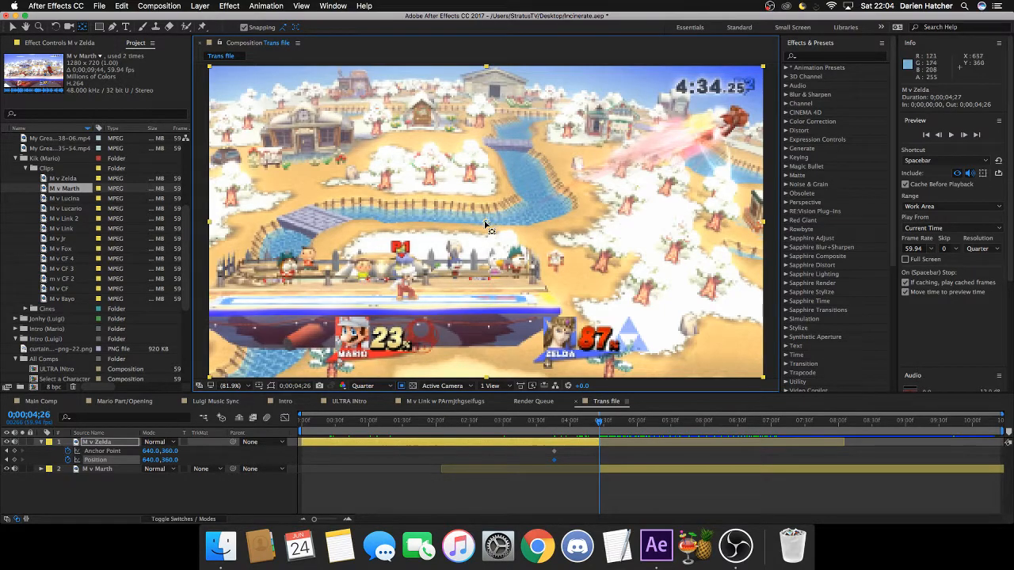
left_click_drag(487, 227, 748, 115)
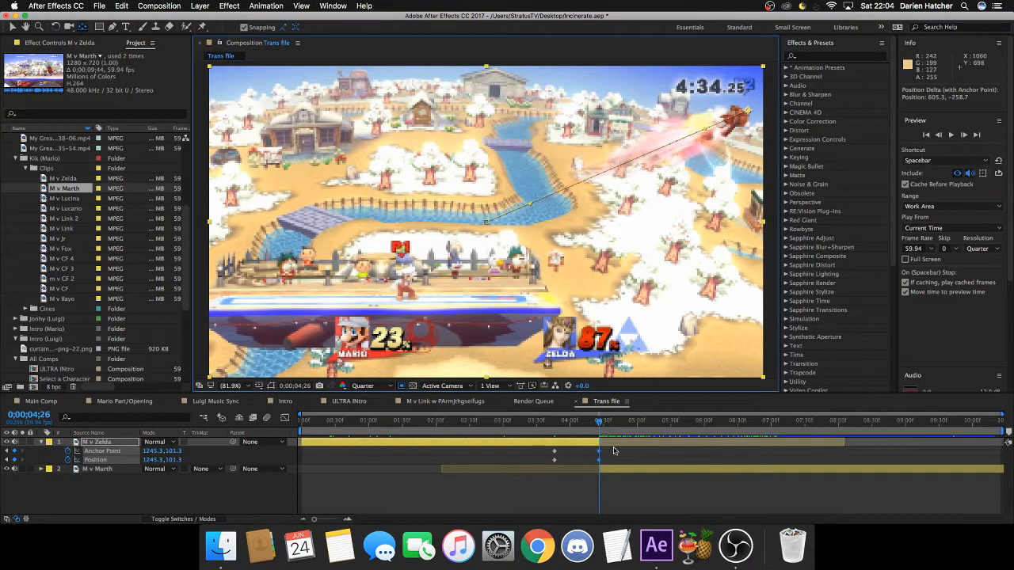
Step: Reveal the Scale property of the M v Zelda layer and set a starting 100% keyframe at 0;00;03;46
left_click(547, 423)
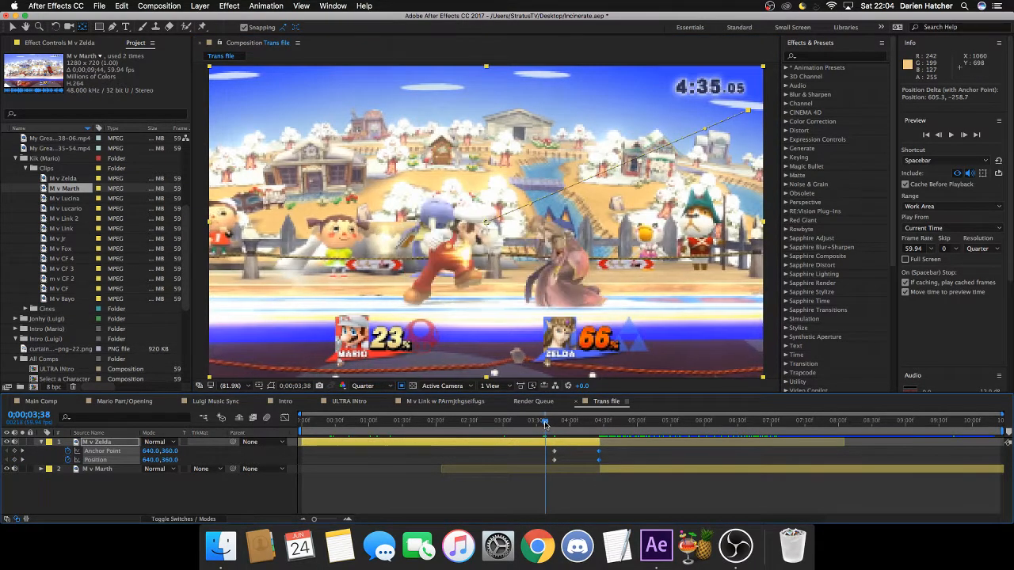
left_click_drag(549, 424, 559, 450)
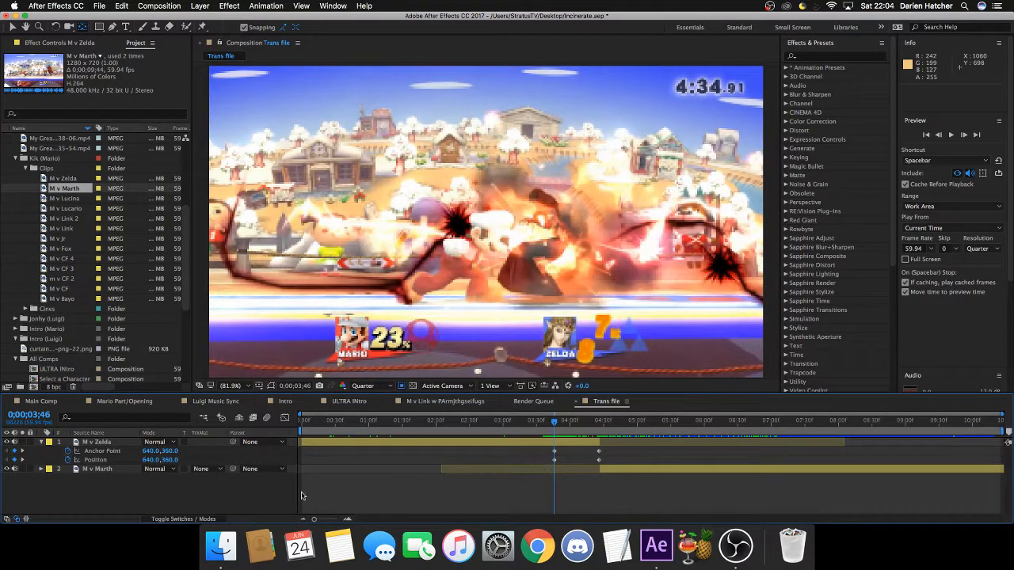
left_click(130, 443)
key("alt+shift+s")
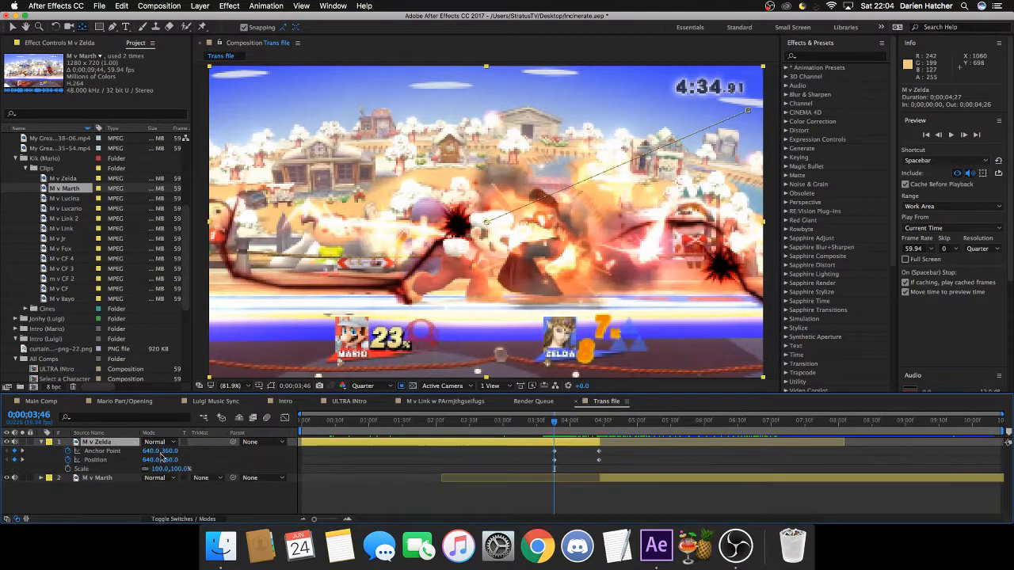
left_click(81, 469)
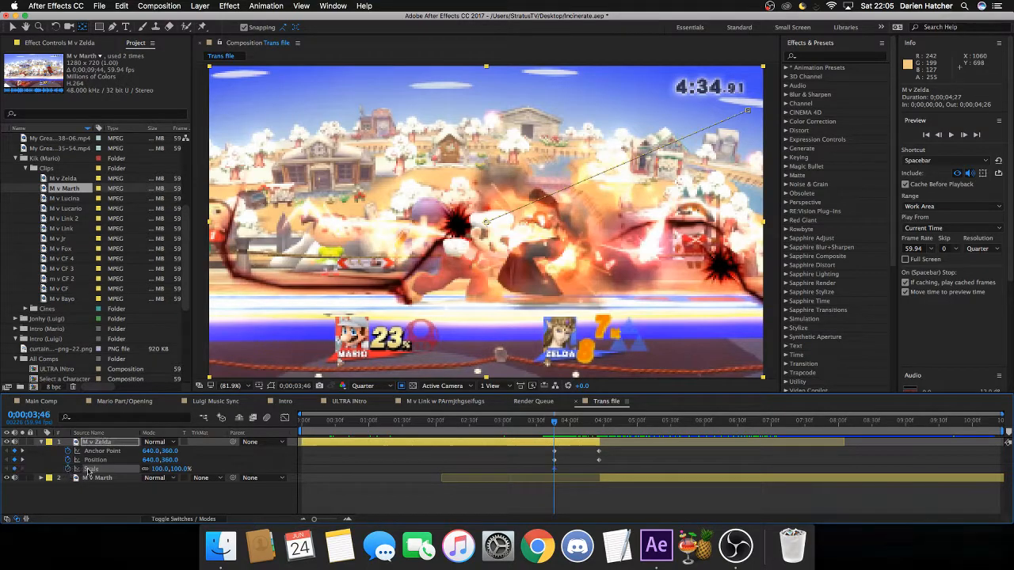
Step: Set M v Zelda's scale to 300% at 0;00;04;26 and preview the zoom from just before the first keyframes
left_click(561, 423)
left_click(598, 422)
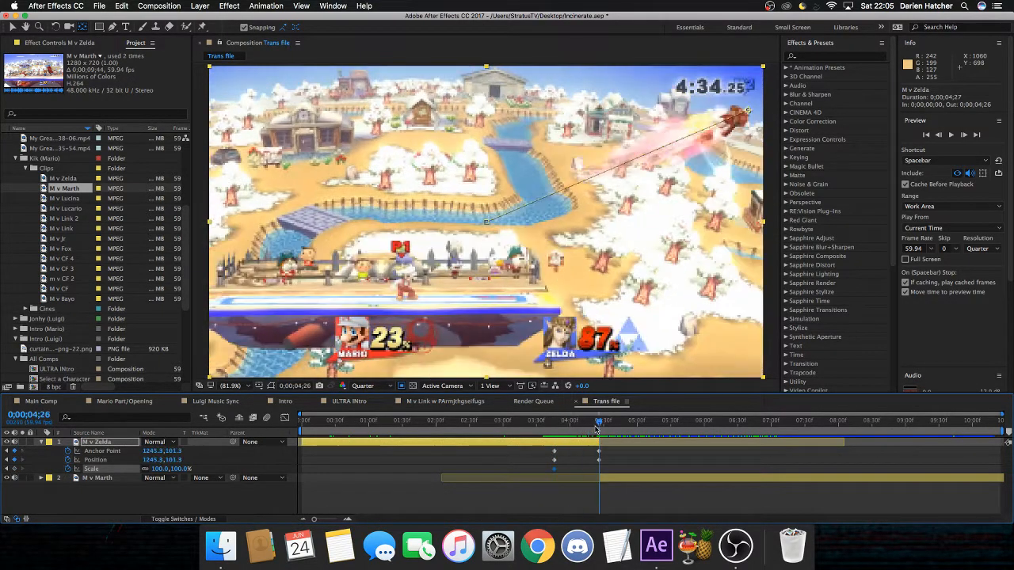
left_click(155, 469)
type("300")
key("Return")
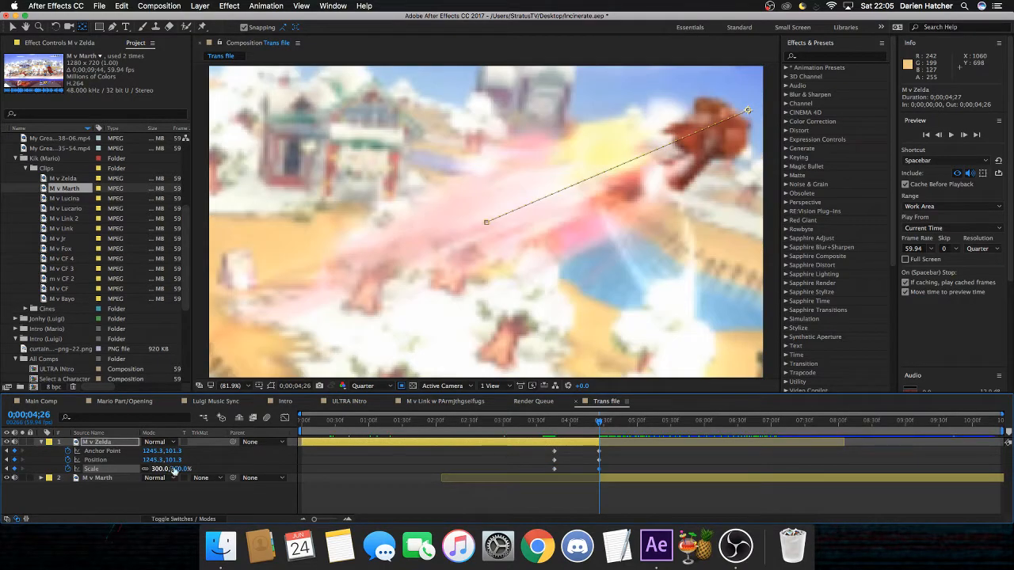
left_click_drag(601, 423, 546, 428)
key("space")
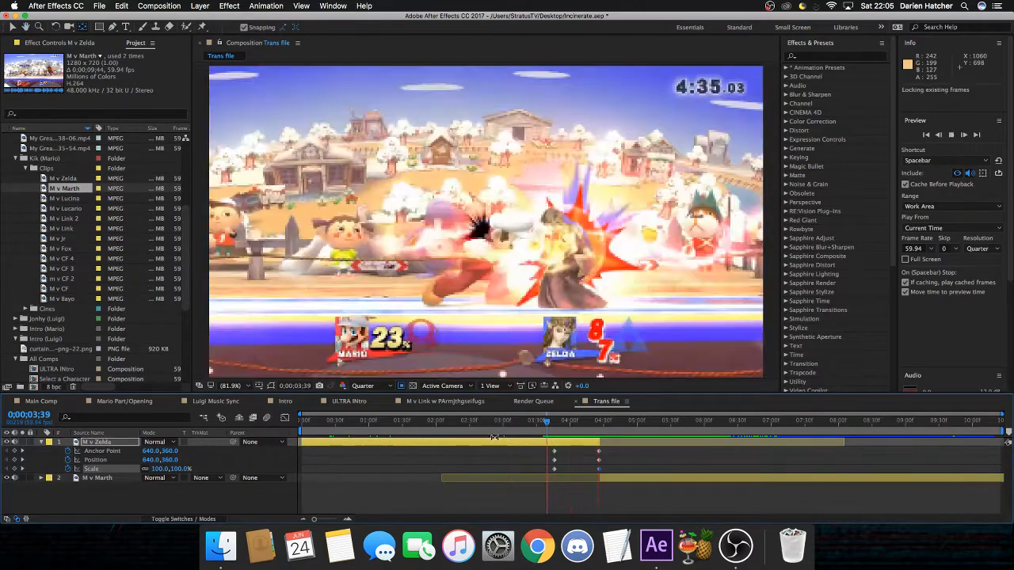
key("space")
Step: Apply Easy Ease to both Scale keyframes of the M v Zelda layer and scrub through the eased zoom
left_click_drag(541, 428, 557, 467)
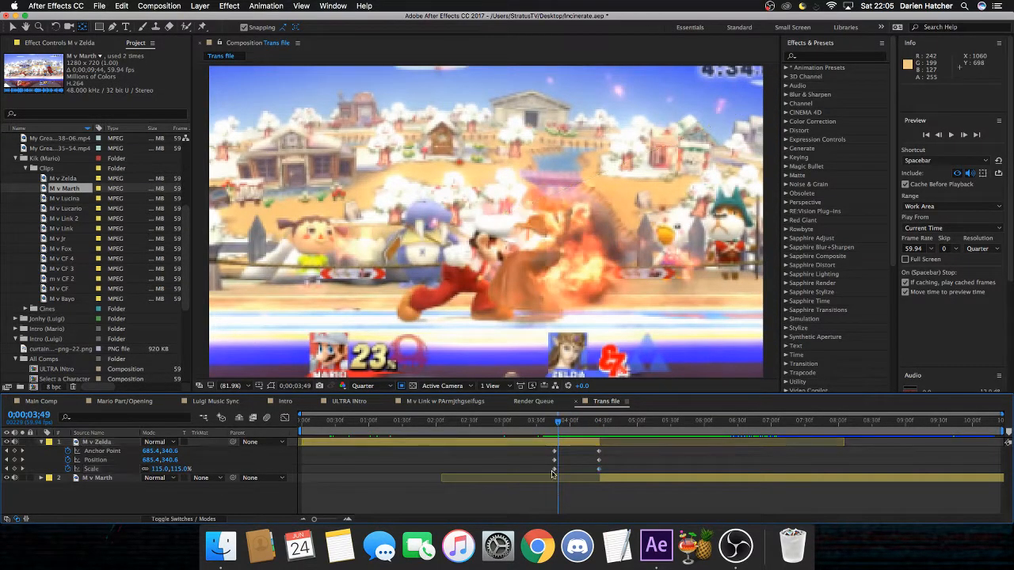
left_click_drag(544, 468, 604, 472)
left_click_drag(602, 470, 602, 469)
right_click(599, 468)
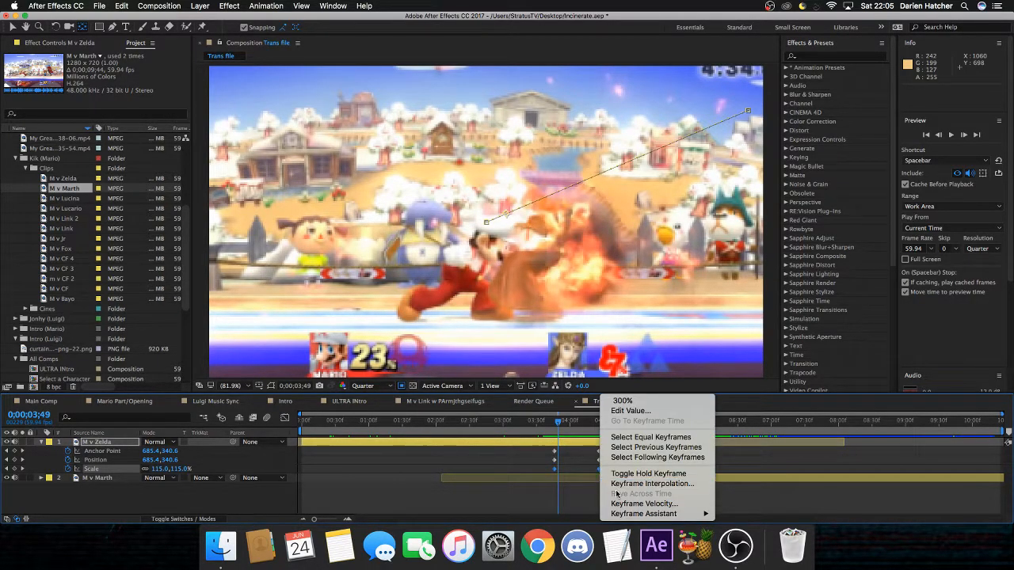
mouse_move(660, 514)
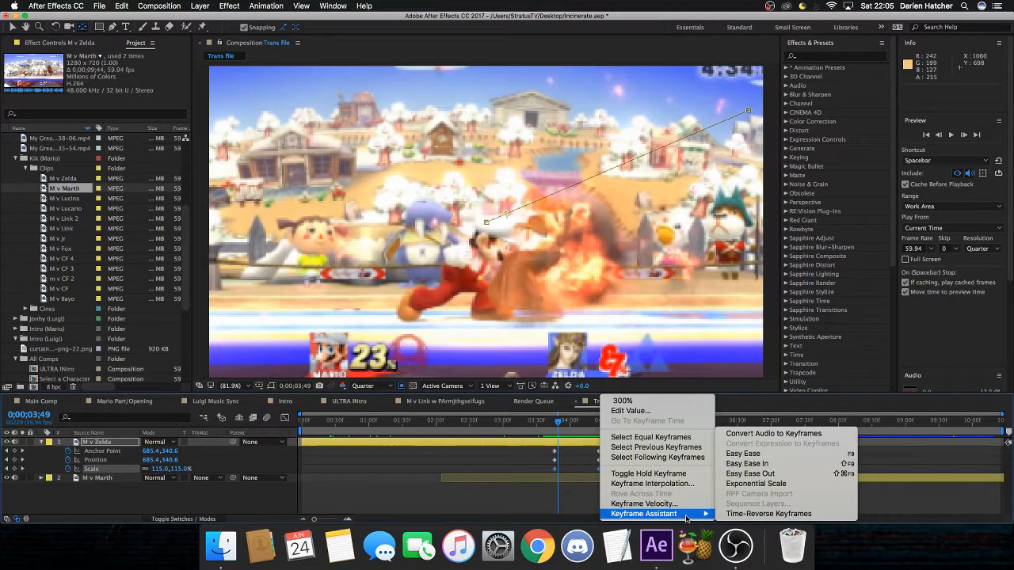
left_click(790, 458)
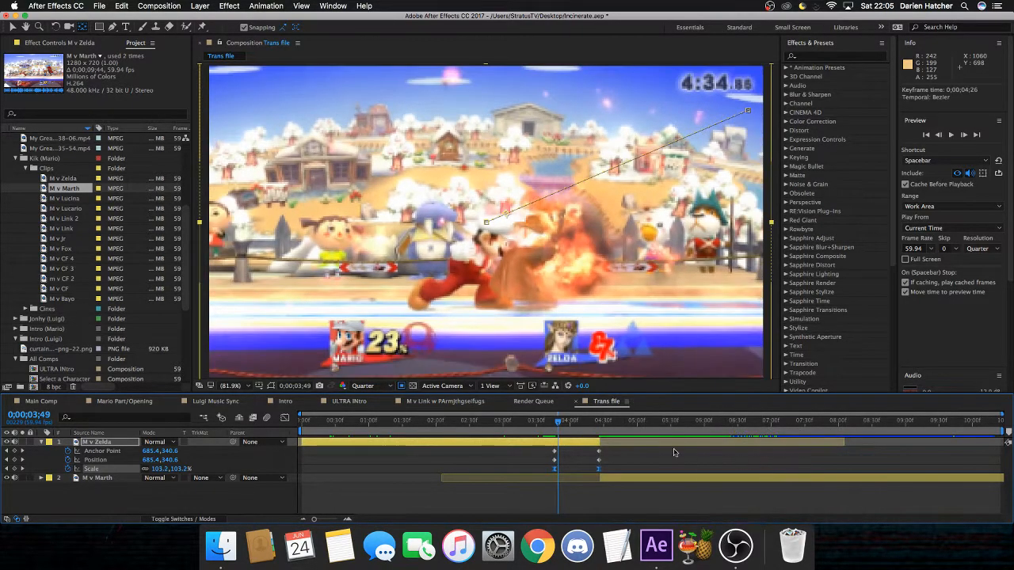
left_click_drag(551, 424, 567, 436)
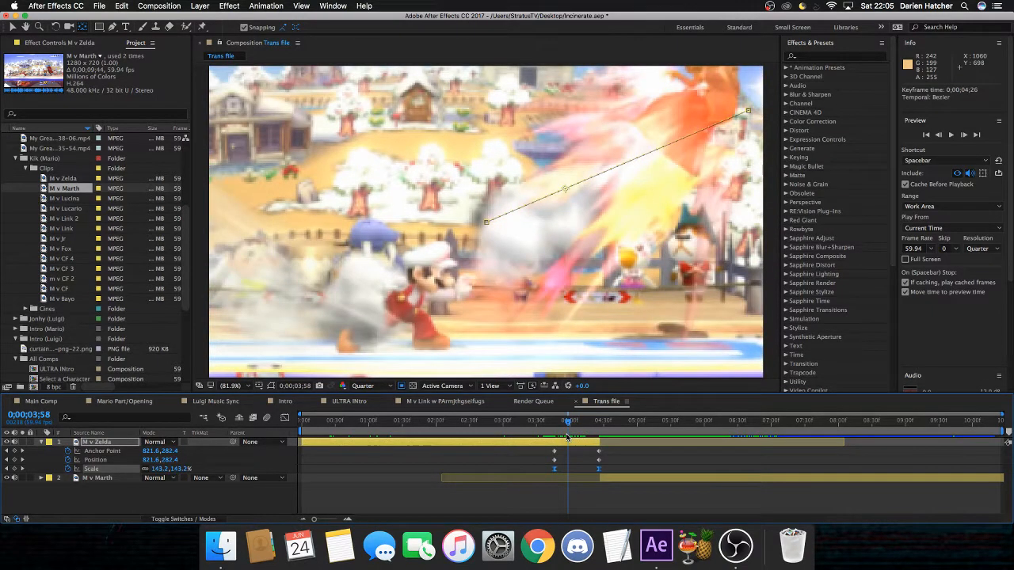
Step: Reshape M v Zelda's Scale curve in the Graph Editor so it stays flat and rises steeply at the end keyframe
left_click(286, 420)
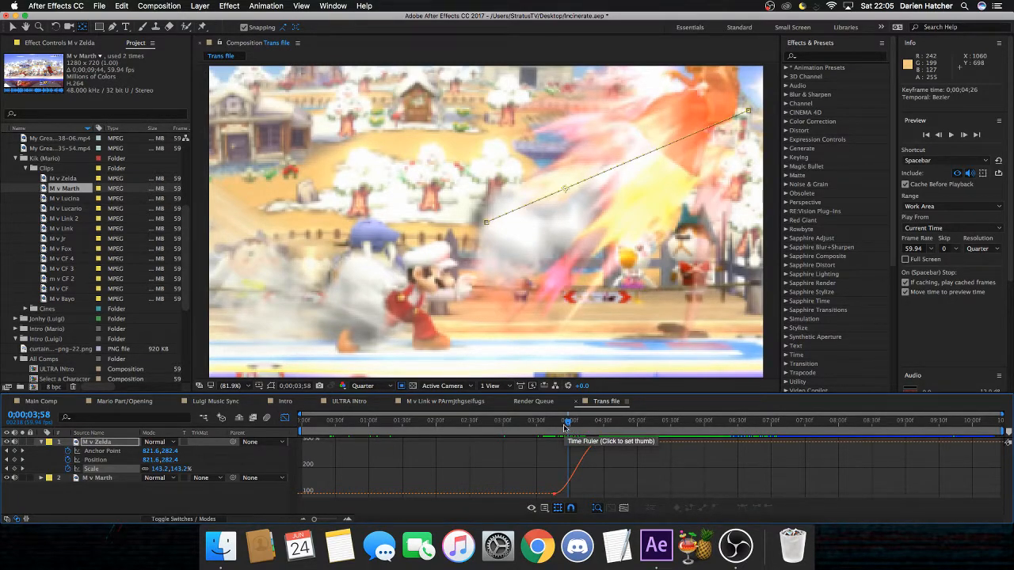
left_click(556, 496)
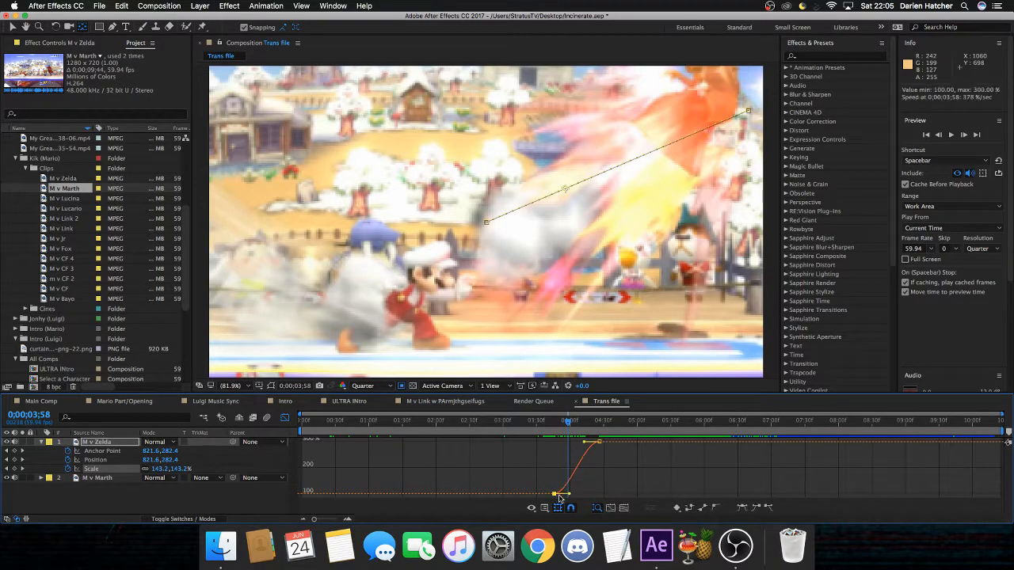
left_click_drag(569, 495, 620, 498)
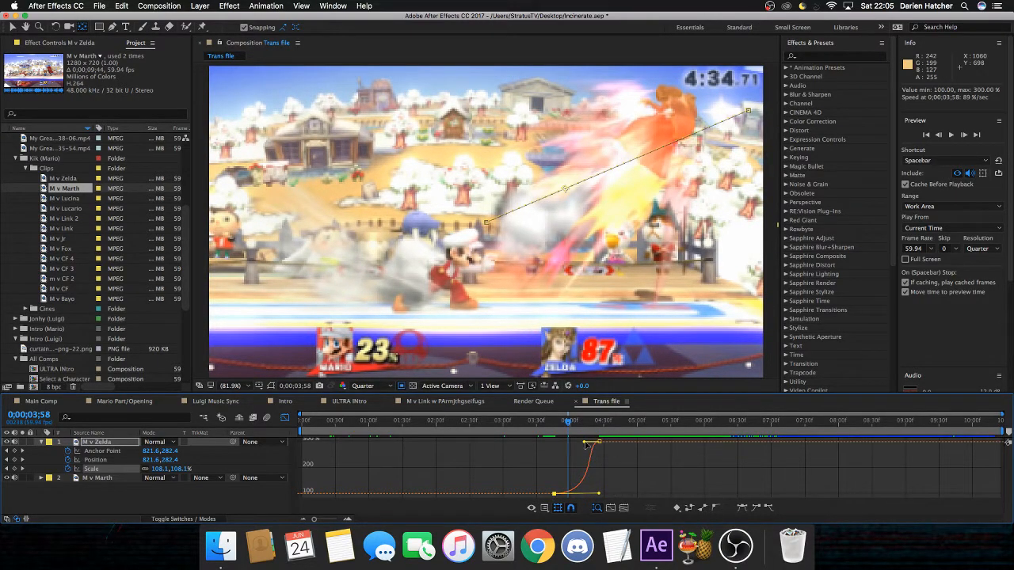
left_click_drag(585, 444, 655, 494)
left_click_drag(558, 494, 593, 490)
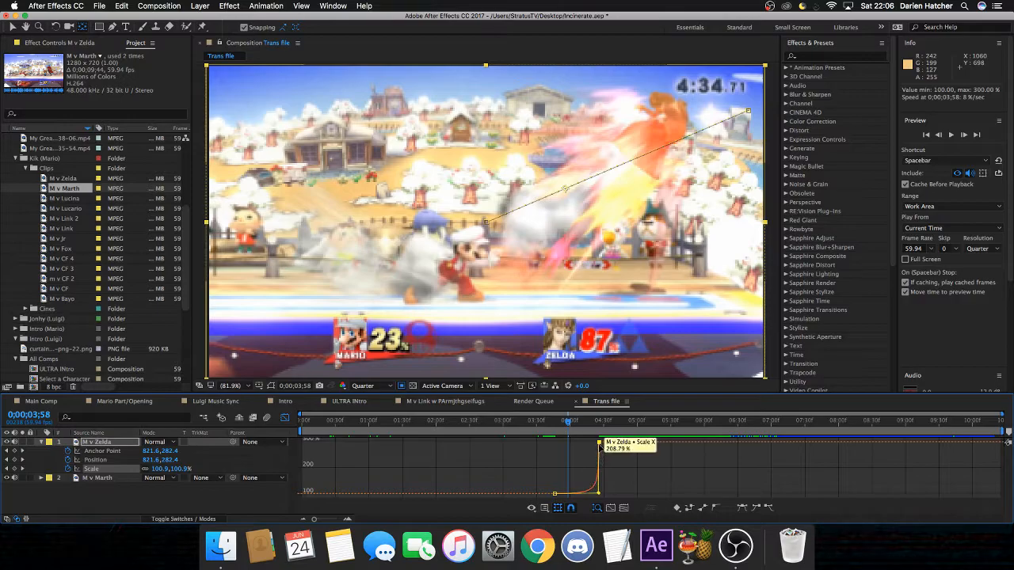
left_click_drag(570, 423, 566, 444)
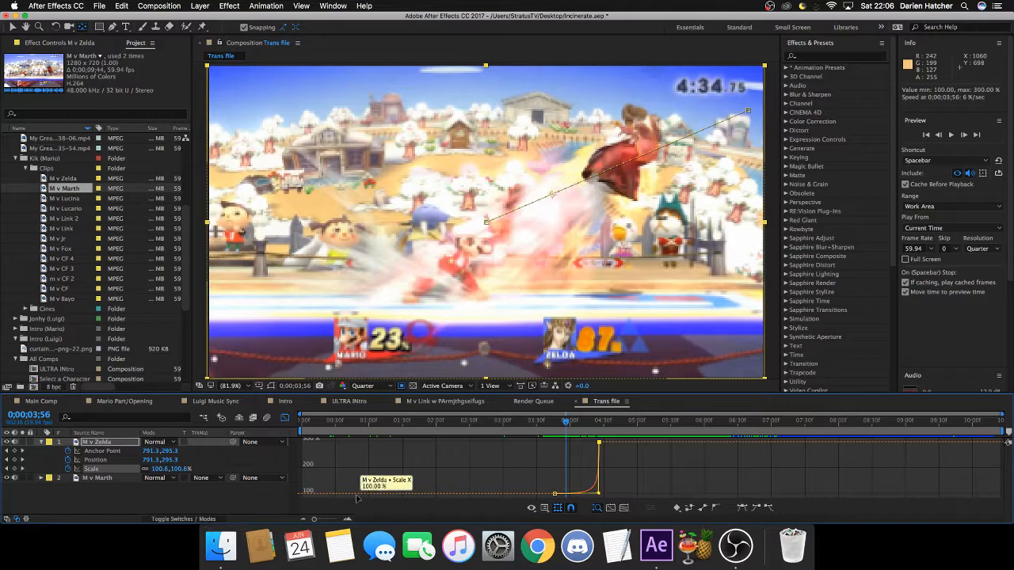
left_click(284, 419)
Step: At 0;00;04;27, reveal Anchor Point and Position on the M v Marth layer and set starting keyframes for both
left_click_drag(566, 424, 601, 422)
left_click(604, 476)
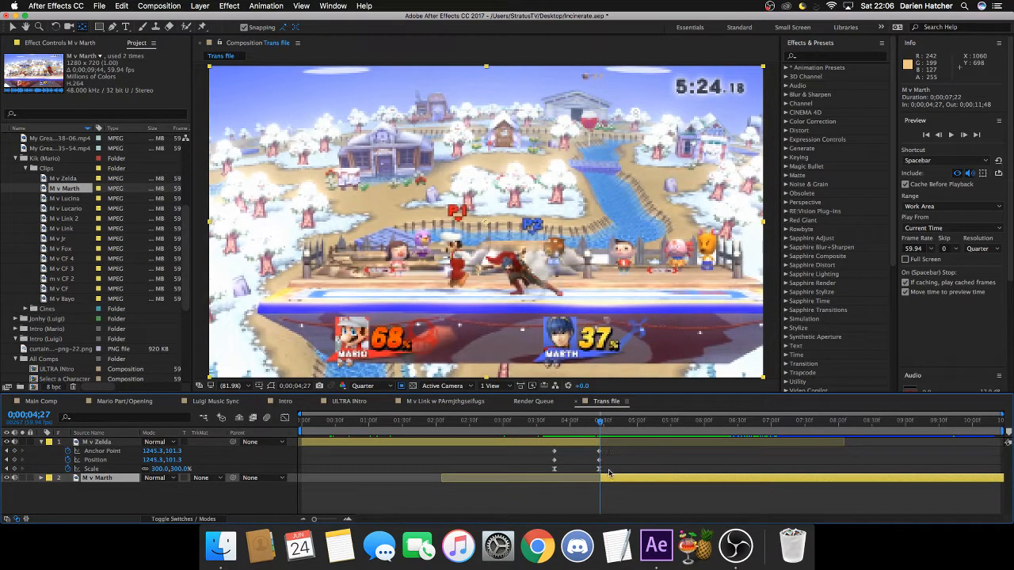
key("a")
key("shift+p")
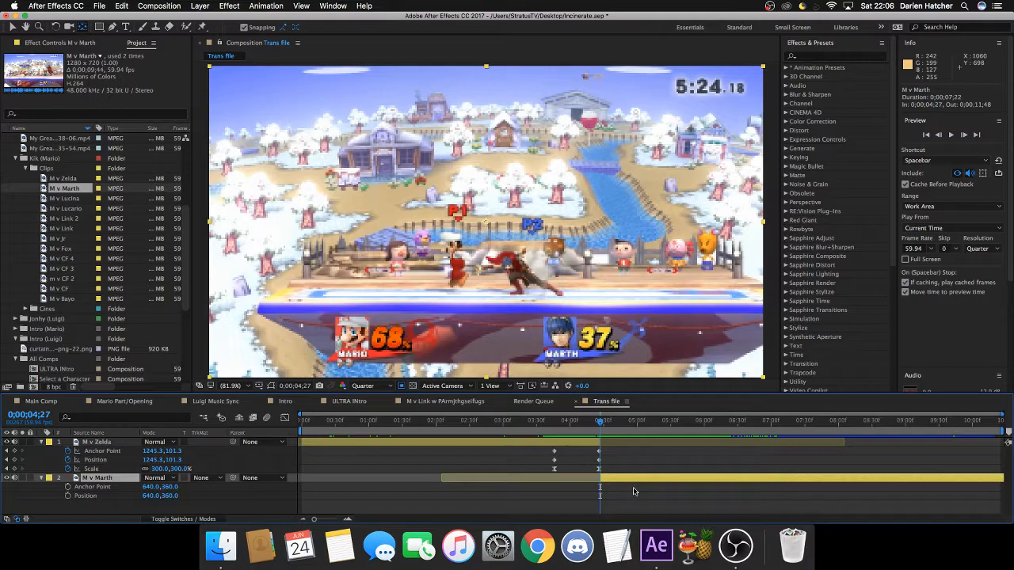
left_click(68, 486)
left_click(68, 495)
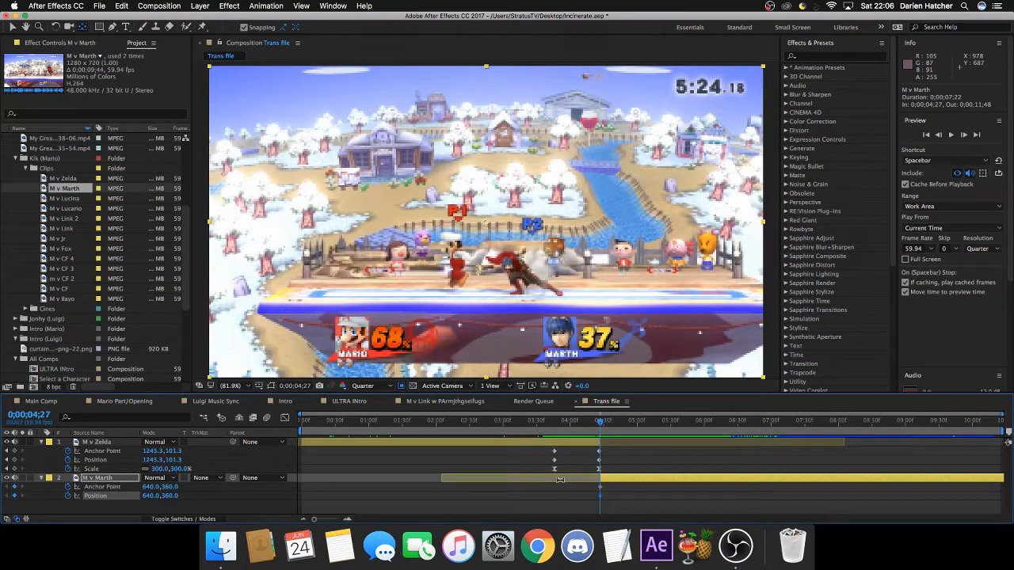
Step: Check the launch direction in M v Zelda, and at 0;00;04;27 move M v Marth's anchor point to about 52, 627 with Pan Behind
left_click(556, 425)
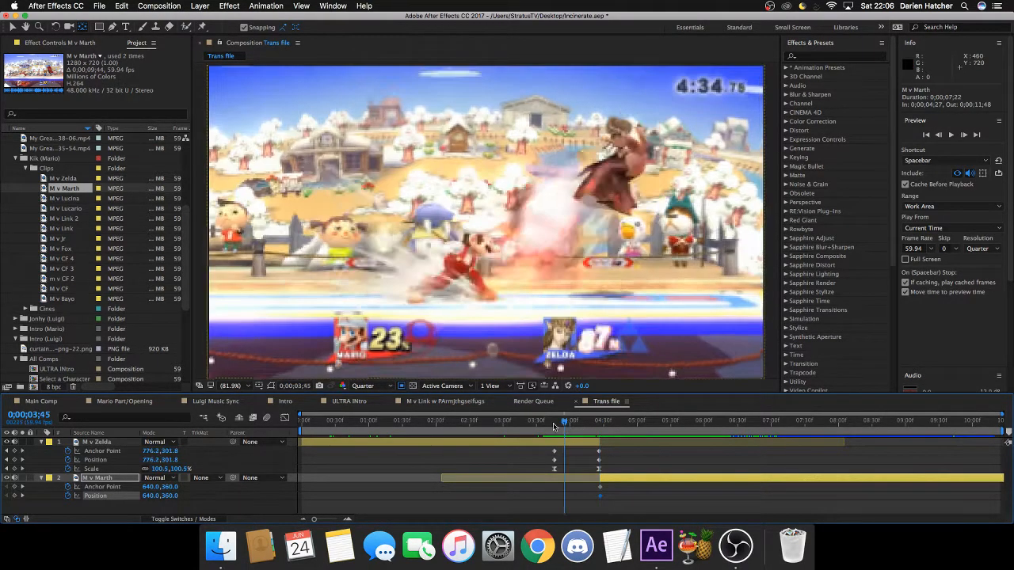
left_click_drag(555, 424, 591, 413)
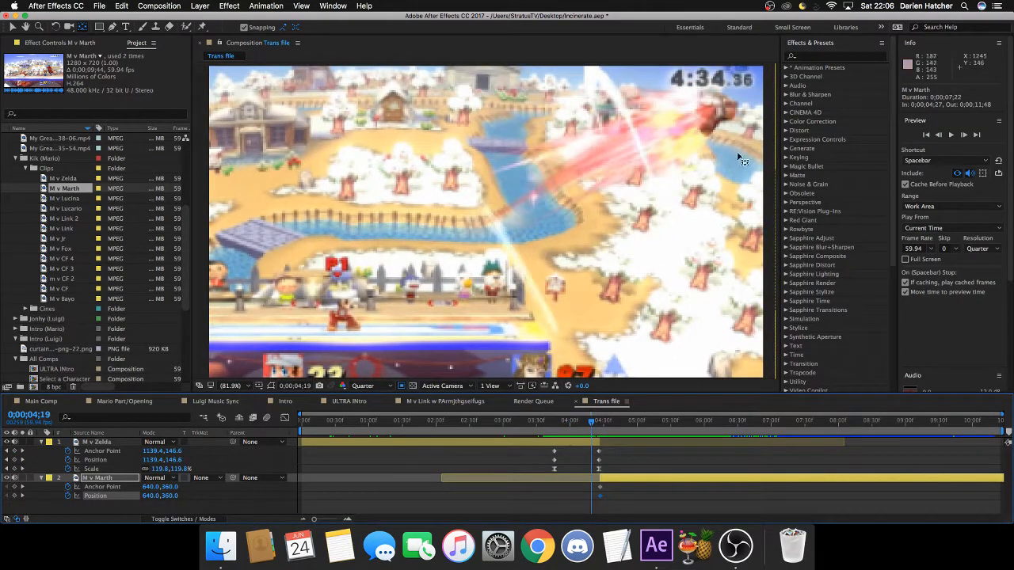
left_click(601, 425)
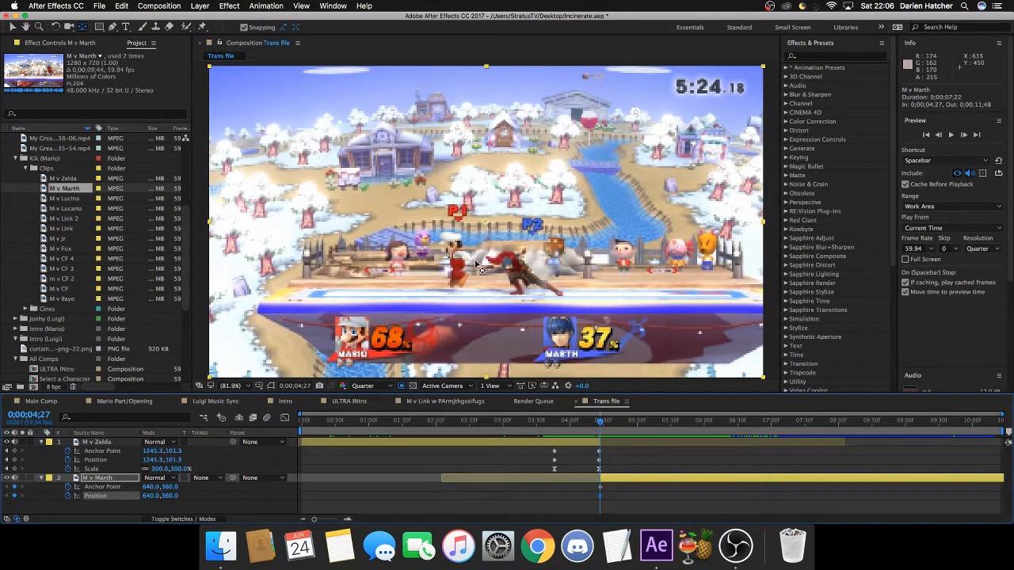
left_click_drag(486, 226, 235, 342)
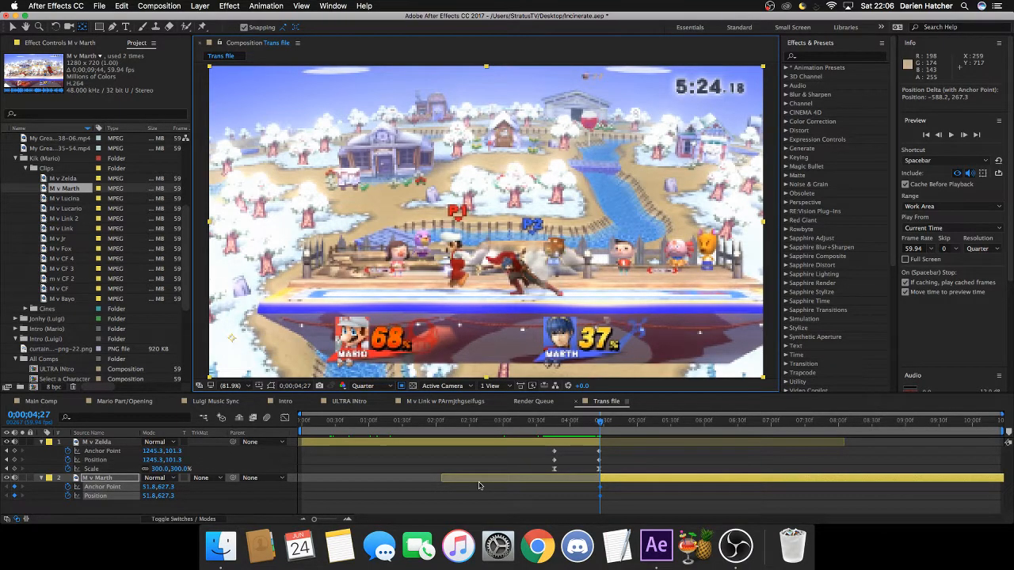
Step: At 0;00;05;07, move M v Marth's anchor point back to the centre at 640, 360 and set a 100% Scale keyframe
key("space")
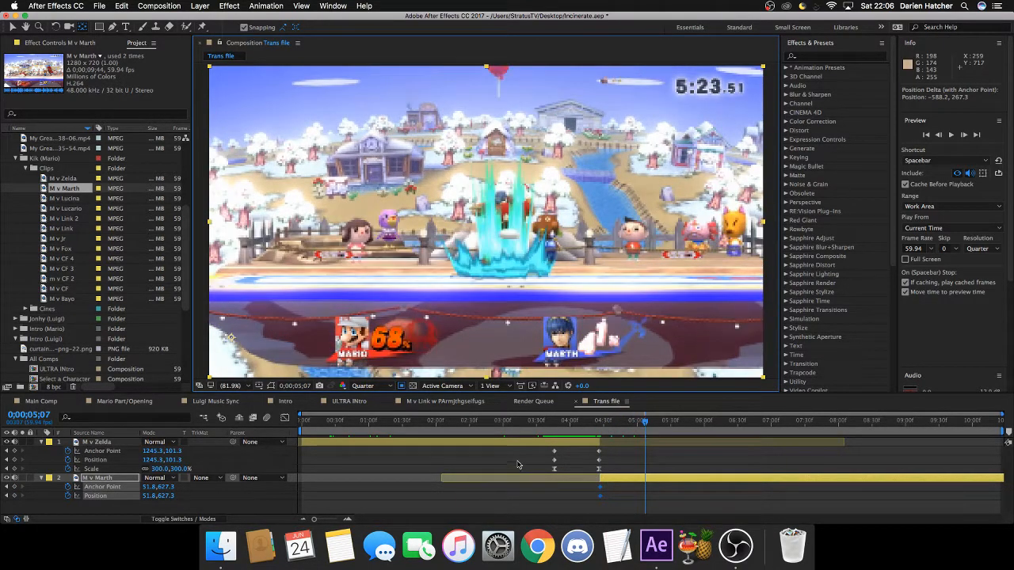
left_click_drag(285, 325, 502, 227)
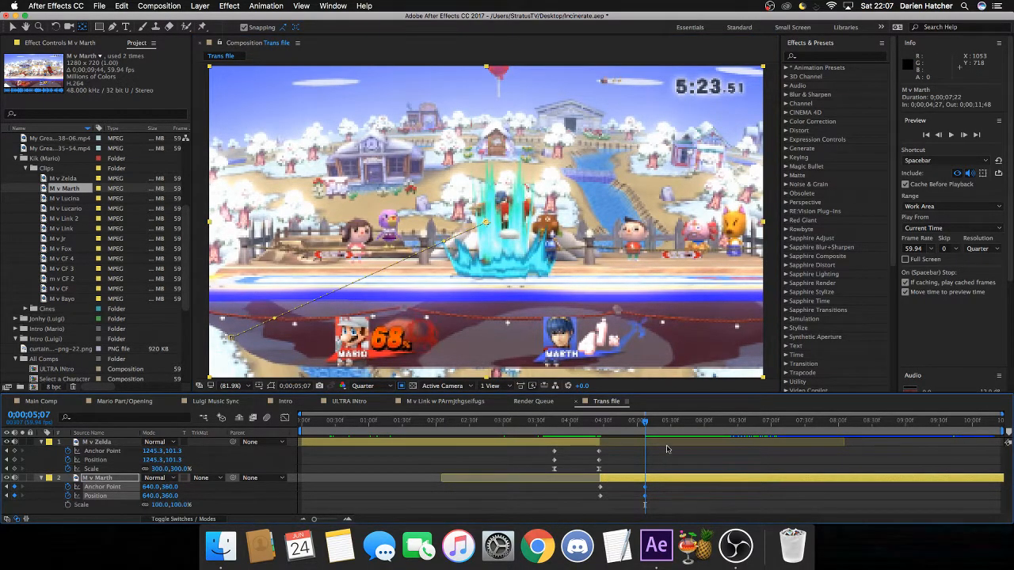
key("shift+s")
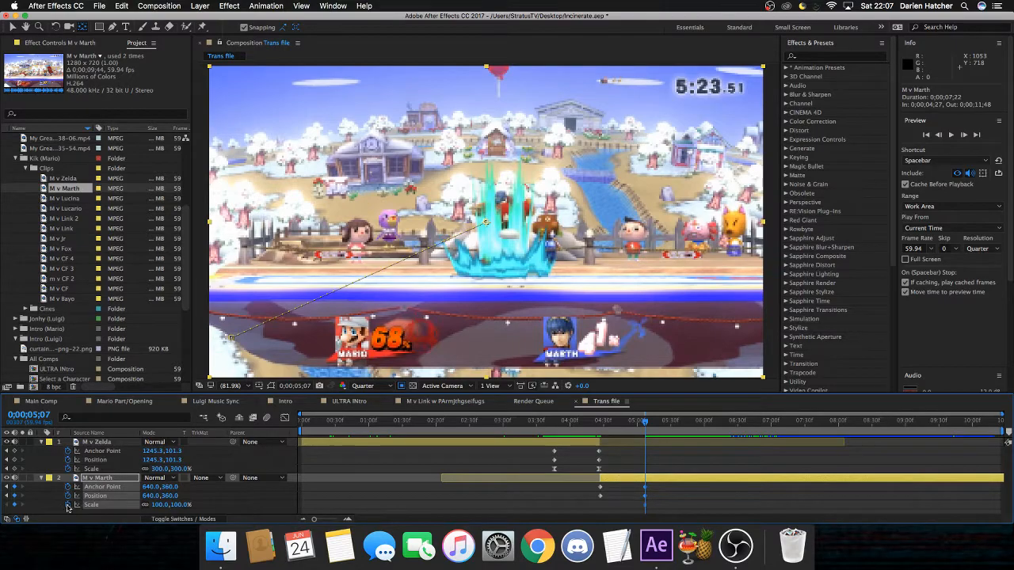
Step: Set the M v Marth layer's scale to 300% at 0;00;04;27
left_click(598, 425)
key("Page_Down")
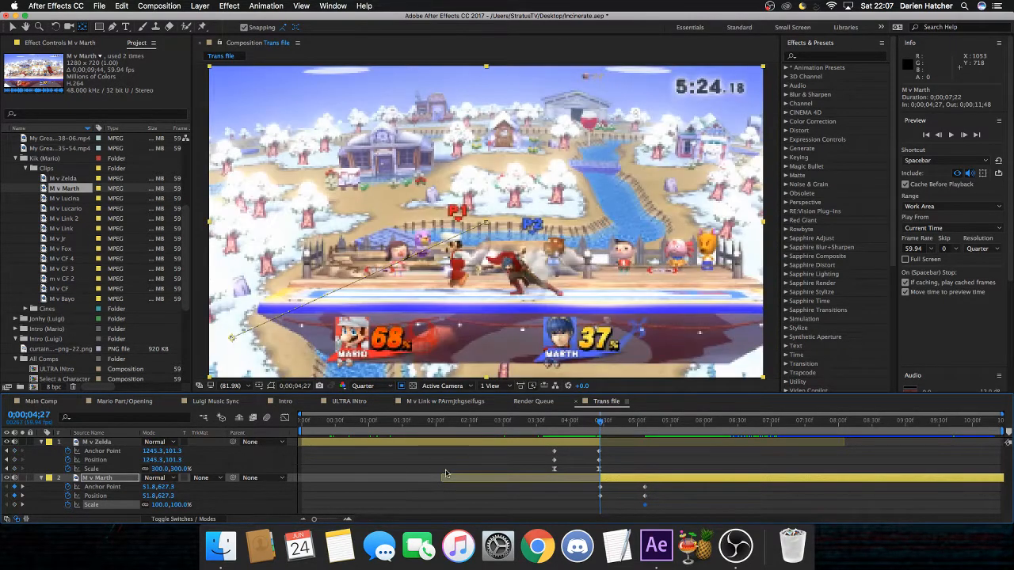
left_click(157, 507)
type("300")
key("Return")
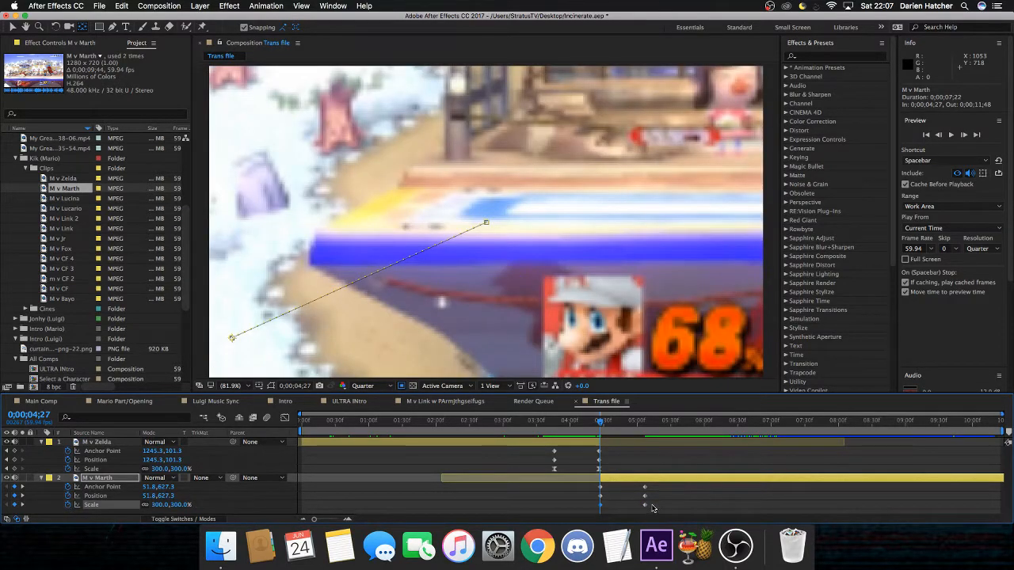
Step: Apply Easy Ease to M v Marth's Scale keyframes and reshape the curve to drop steeply at the start and level off
right_click(600, 505)
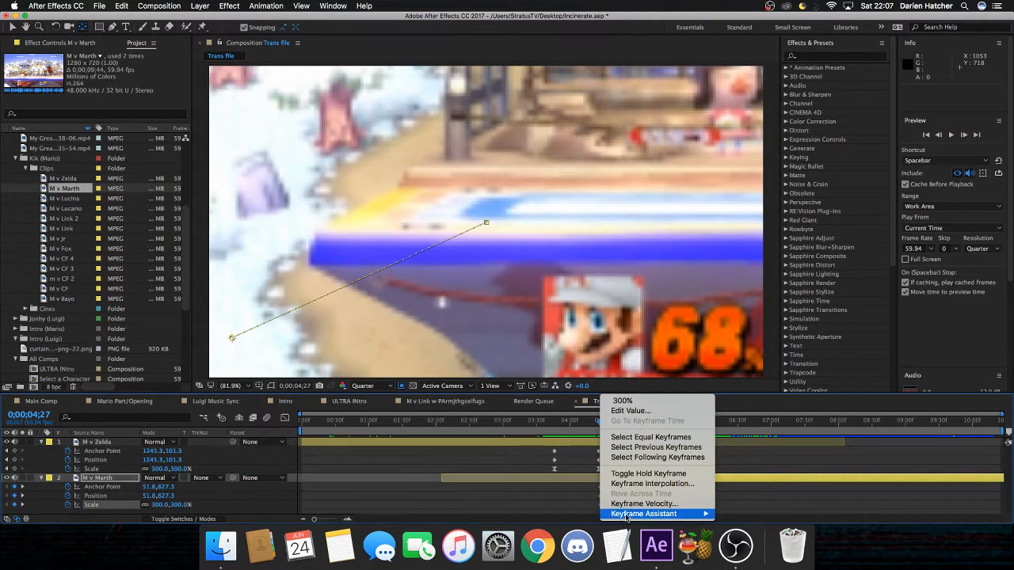
left_click(741, 453)
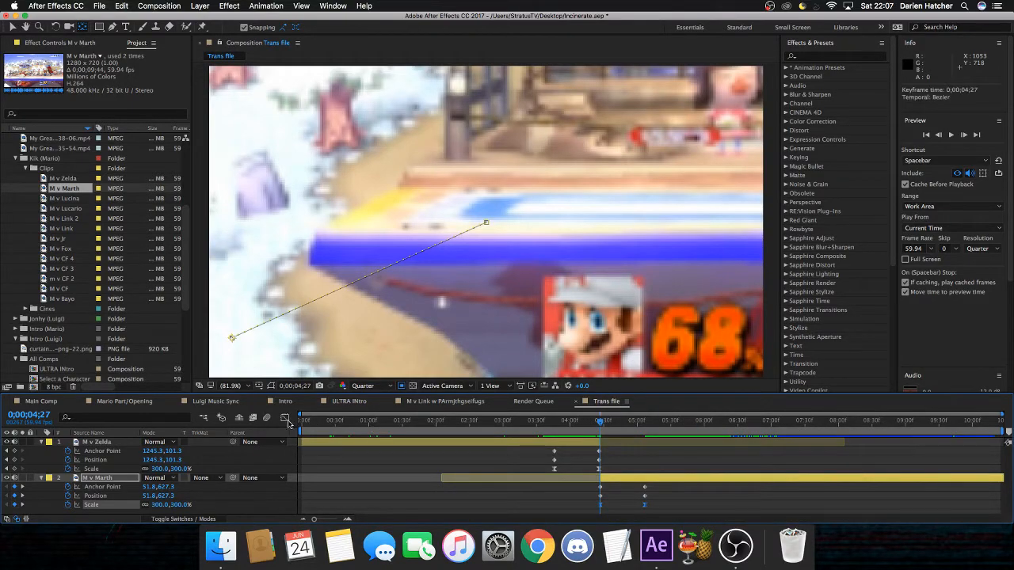
left_click(285, 418)
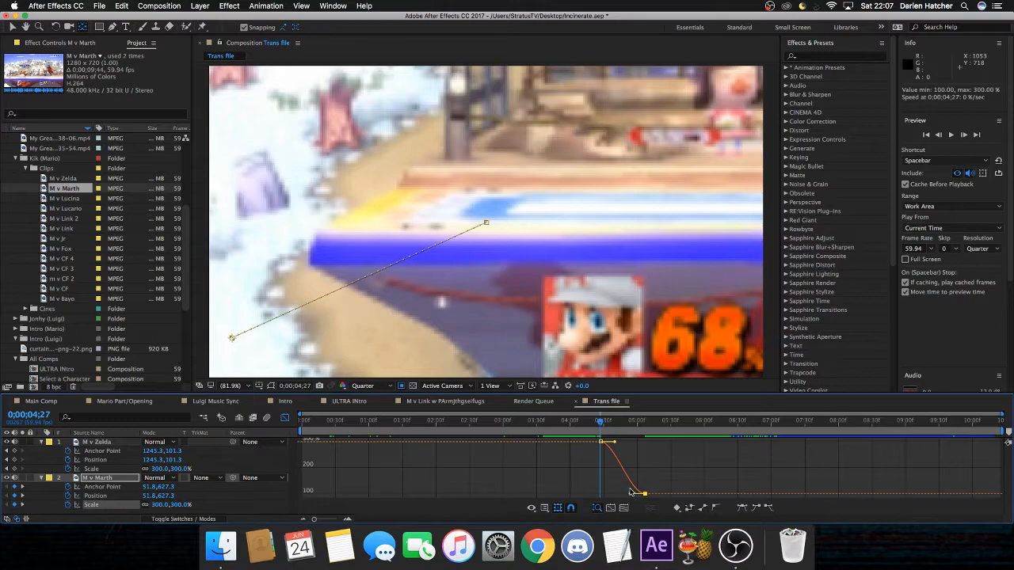
left_click_drag(631, 496, 600, 496)
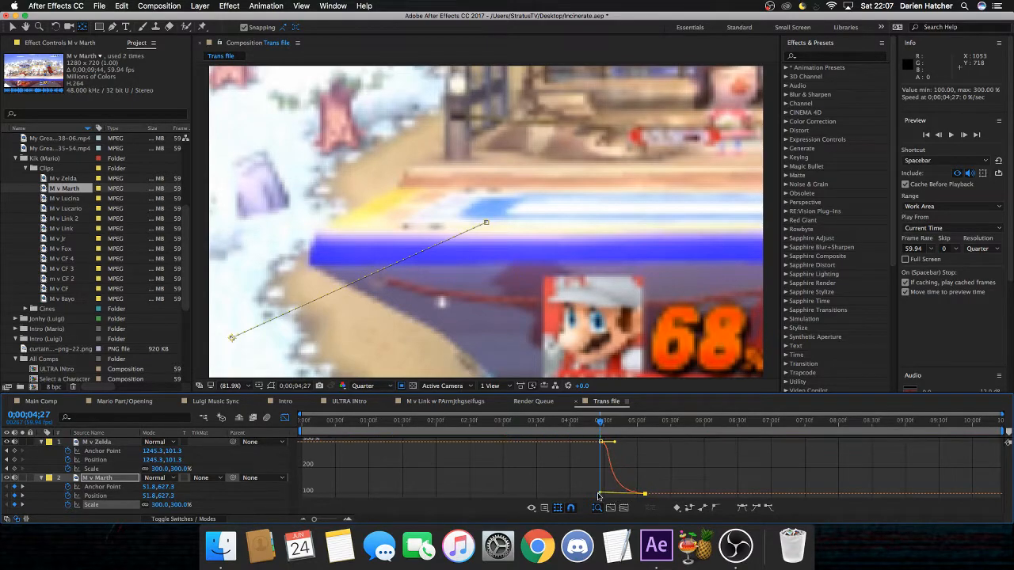
left_click_drag(615, 442, 541, 476)
left_click_drag(604, 481, 582, 491)
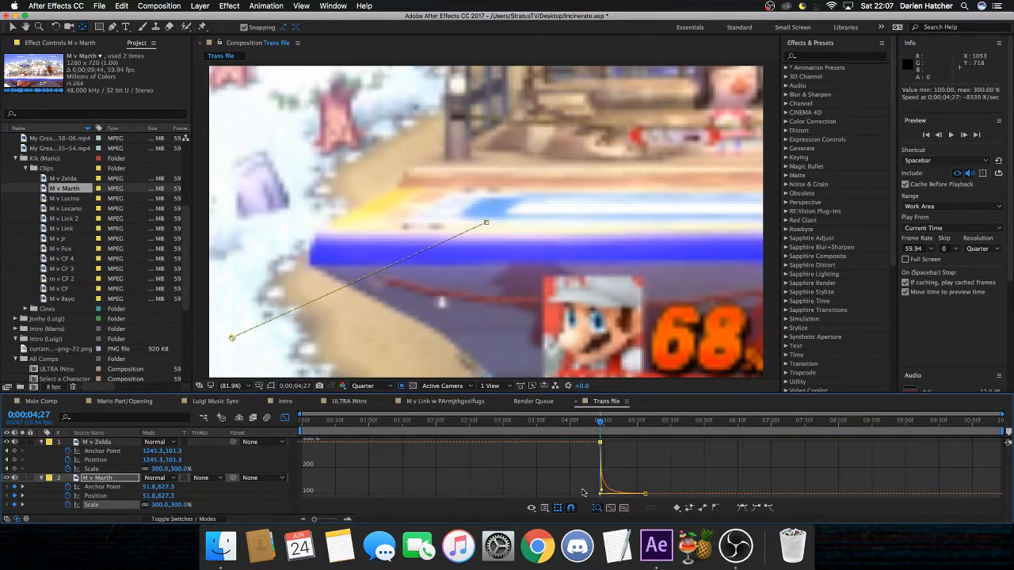
left_click_drag(564, 425, 611, 432)
left_click(286, 419)
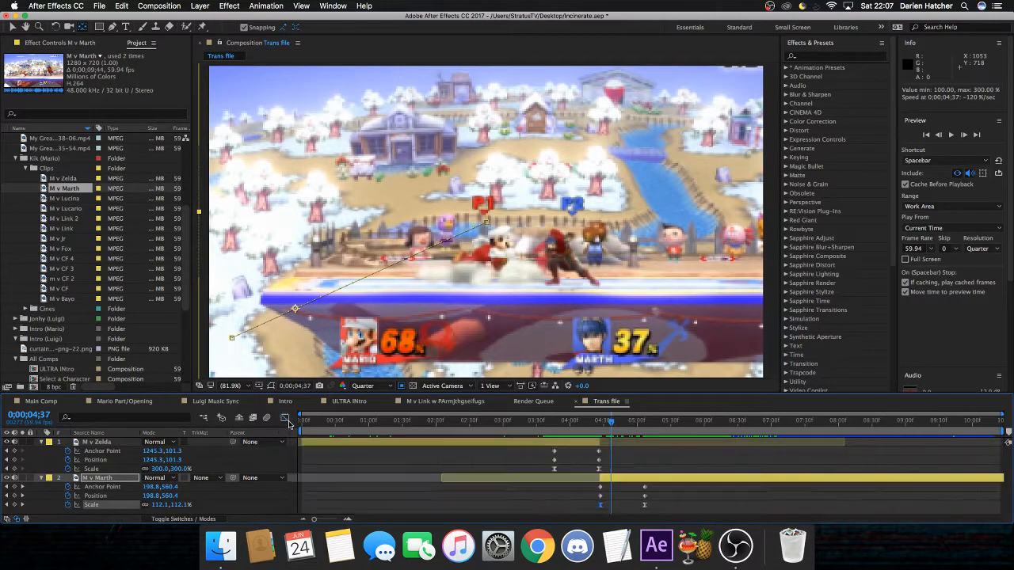
Step: Enable motion blur for the composition and set the work area from 0;00;03;25 to 0;00;05;50
left_click(181, 519)
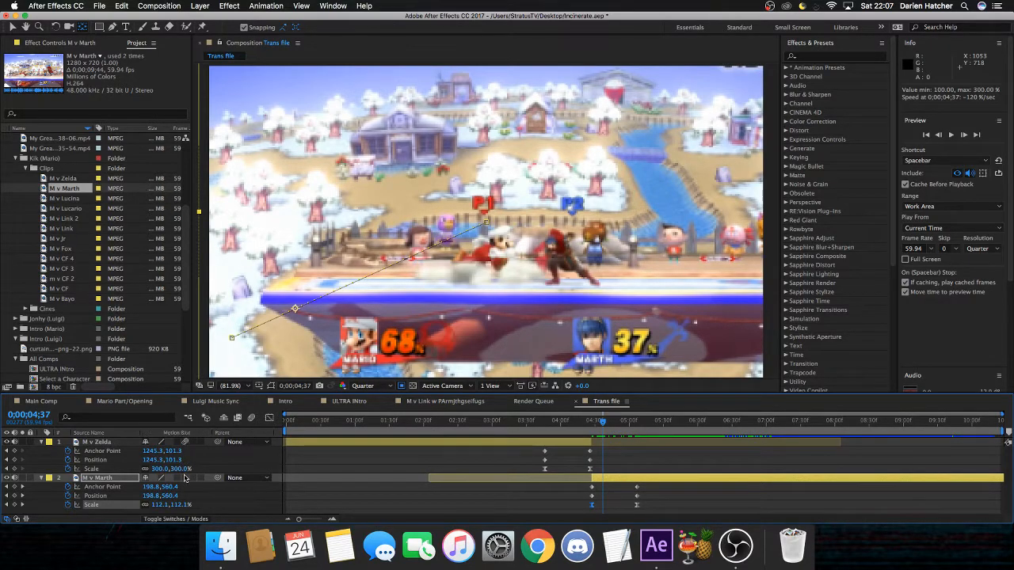
left_click(251, 418)
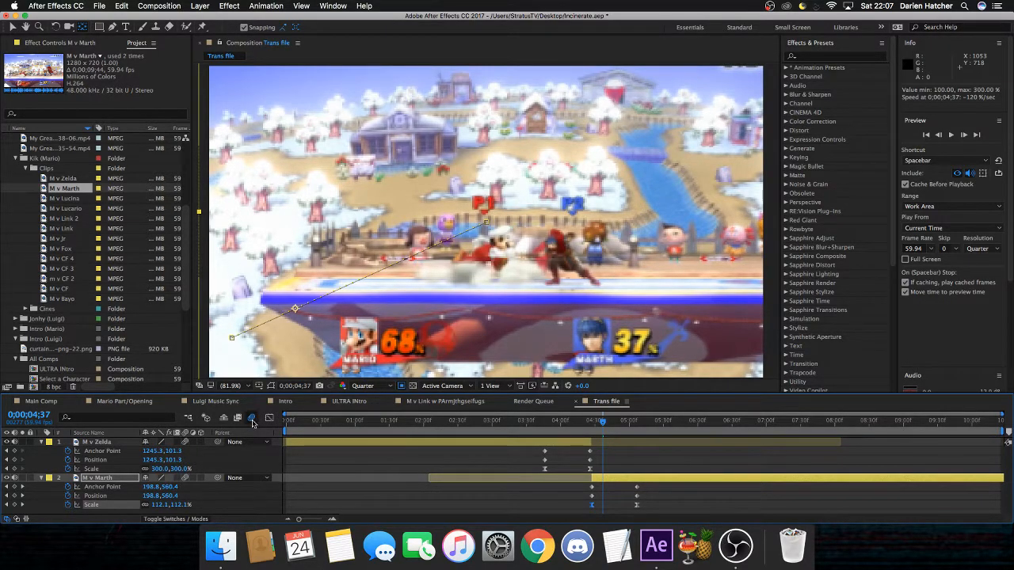
left_click(543, 427)
left_click_drag(281, 429, 523, 431)
left_click_drag(1003, 431, 687, 431)
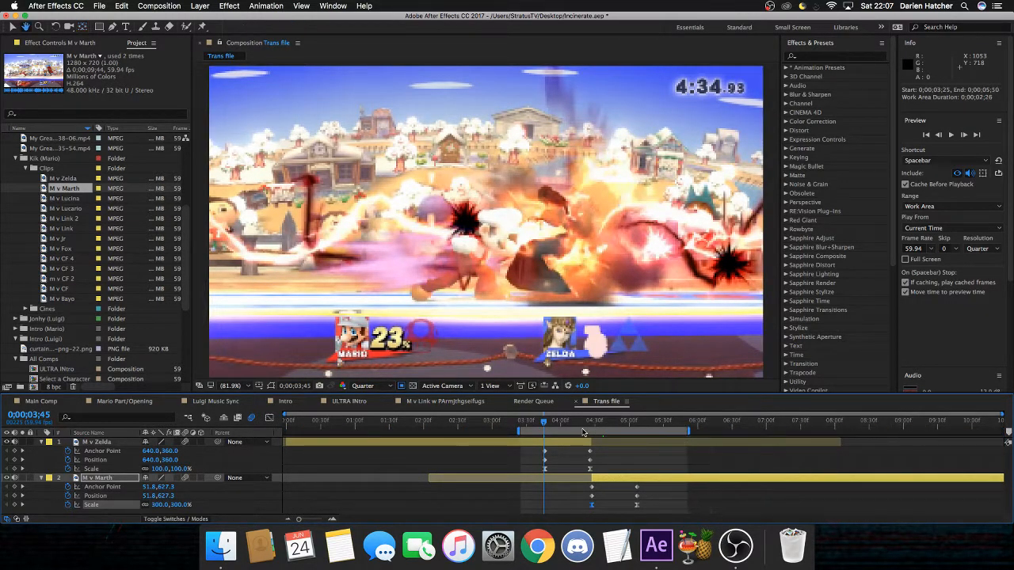
Step: Preview the M v Zelda to M v Marth transition with motion blur, and scrub through it to 0;00;04;50
key("space")
left_click(536, 428)
key("space")
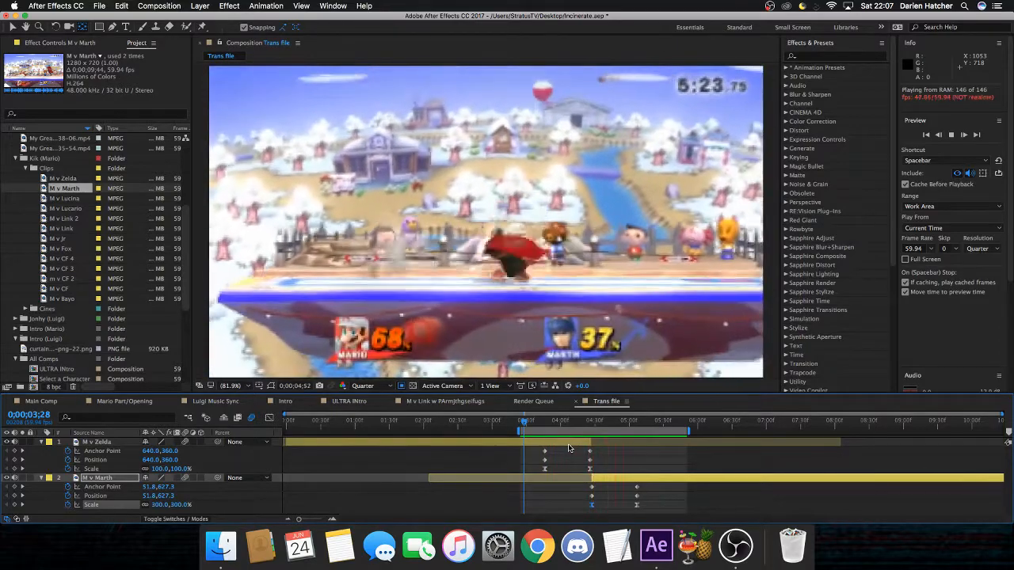
key("space")
left_click_drag(555, 426, 617, 425)
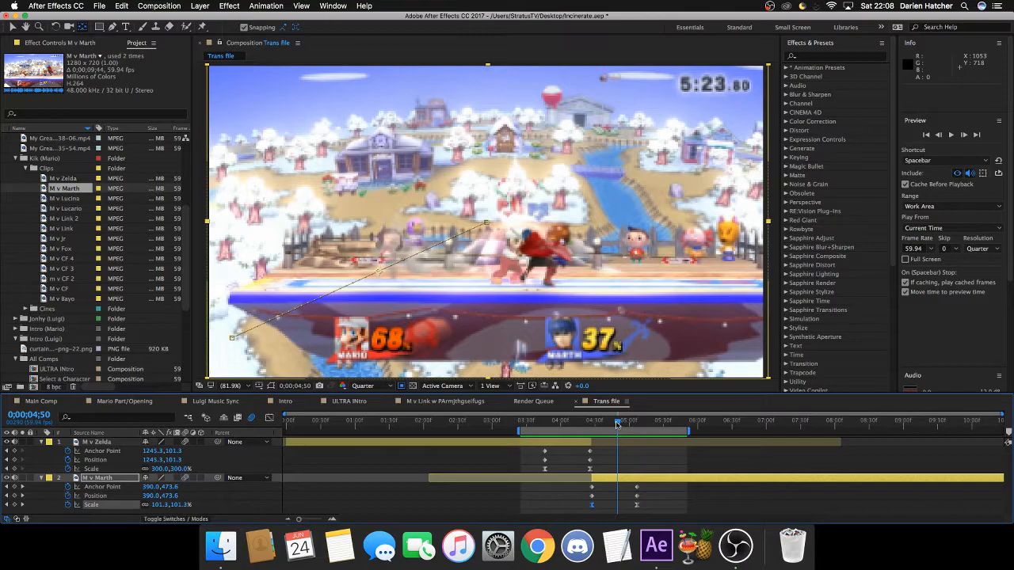
Step: Clear all transition keyframes and delete both the M v Marth and M v Zelda layers from the Trans file composition
left_click_drag(521, 450, 659, 514)
key("Delete")
left_click(158, 505)
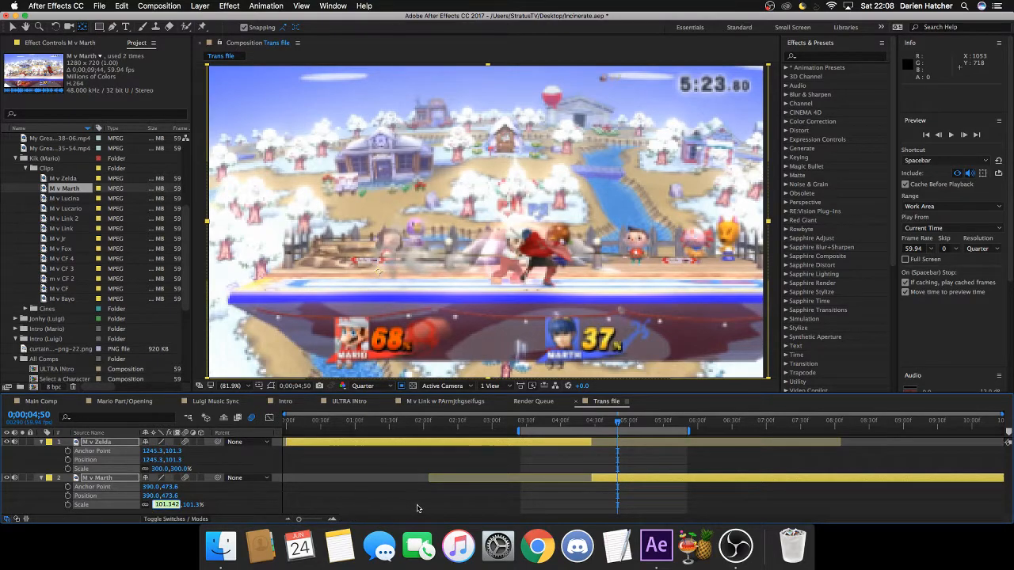
left_click(95, 478)
key("Delete")
left_click(95, 441)
key("Delete")
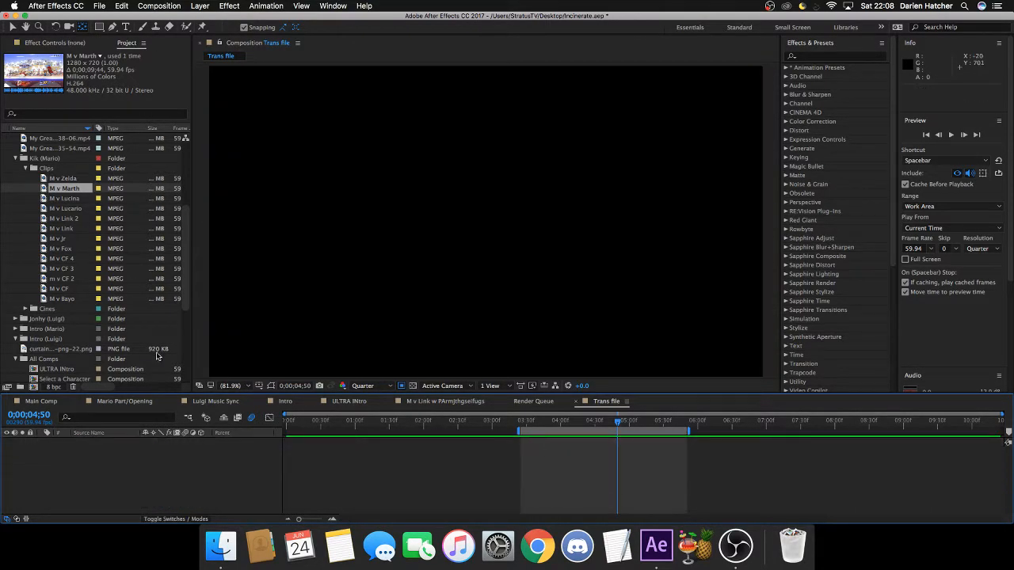
Step: Place the M v Marth clip above the M v Zelda clip in the timeline, and slide M v Marth to end at 0;00;06;48
key("v")
left_click_drag(69, 190, 234, 475)
left_click_drag(63, 178, 298, 450)
left_click_drag(501, 452, 744, 456)
left_click_drag(638, 442, 435, 455)
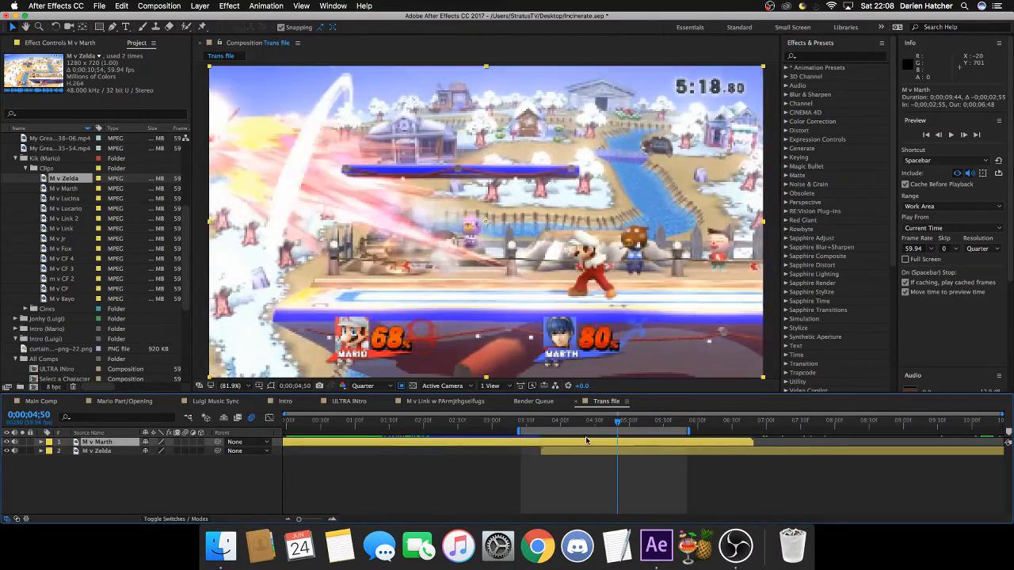
Step: Shift M v Zelda earlier and split both clips at 0;00;04;50, keeping M v Marth before the cut and M v Zelda after it
key("super+shift+d")
key("Delete")
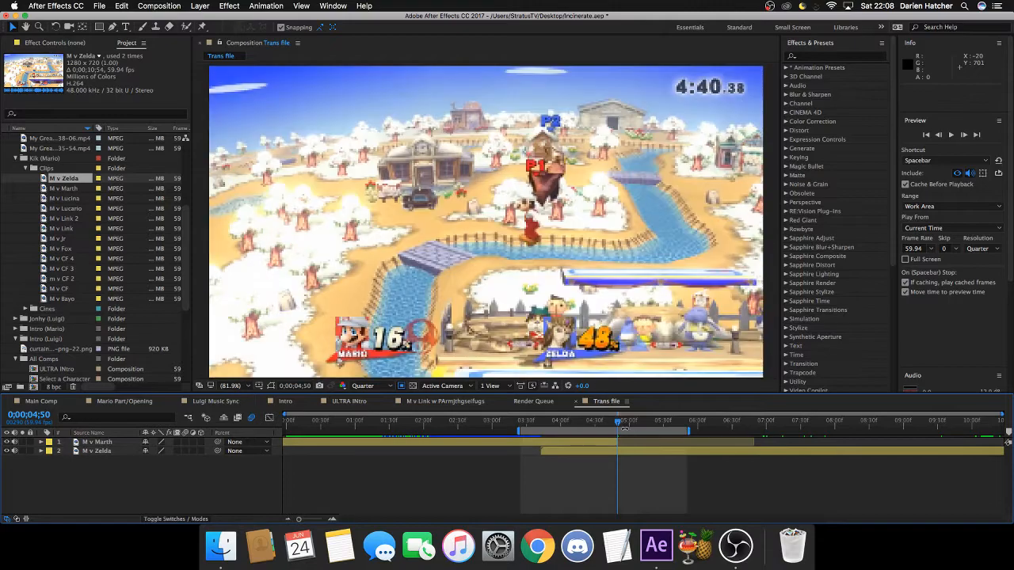
left_click(650, 452)
left_click_drag(650, 453, 551, 457)
key("super+shift+d")
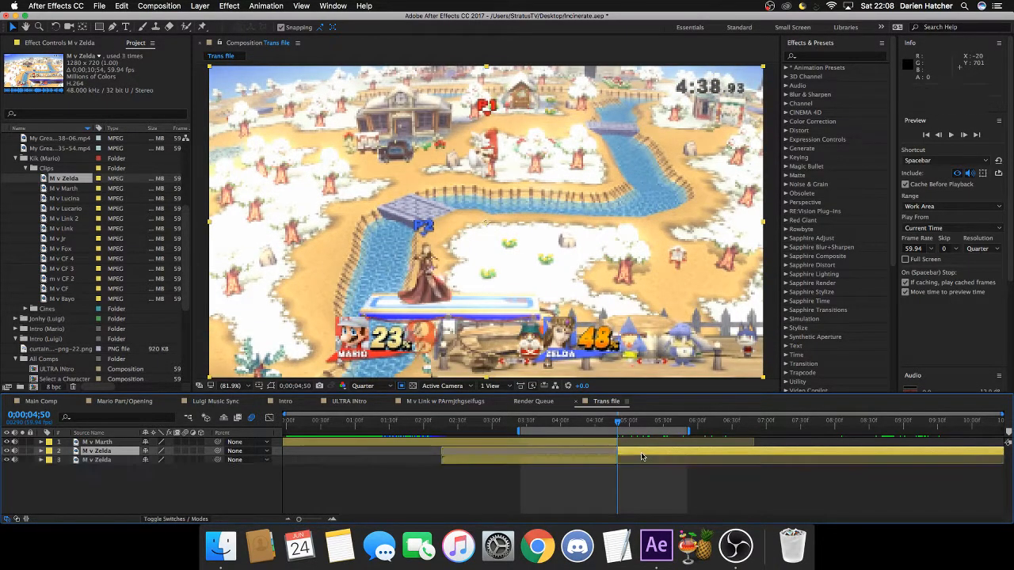
key("Delete")
Step: Reveal the Scale properties and add 100% Scale keyframes to M v Marth at 0;00;04;49 and 40 frames earlier
left_click_drag(618, 421, 617, 444)
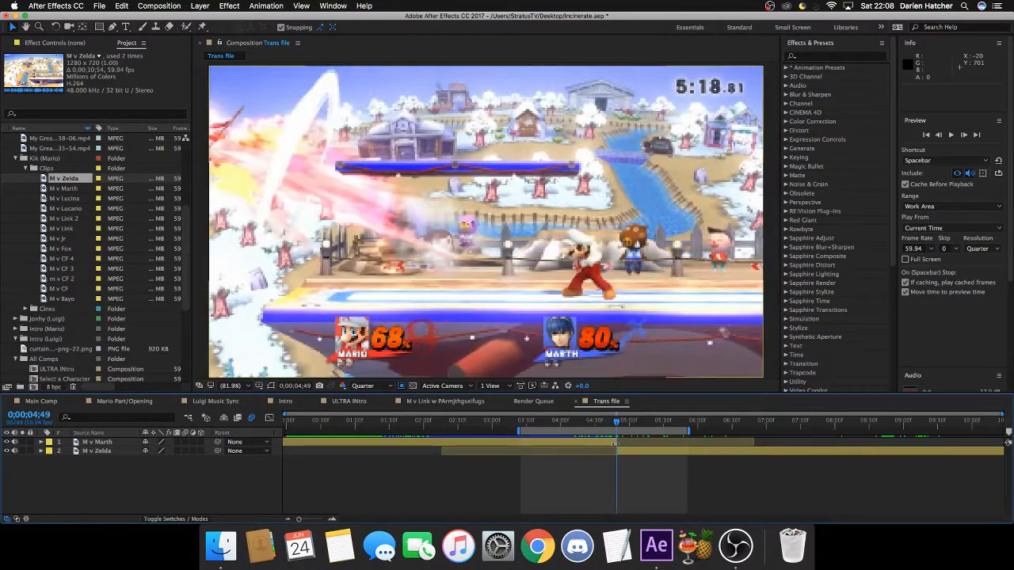
key("s")
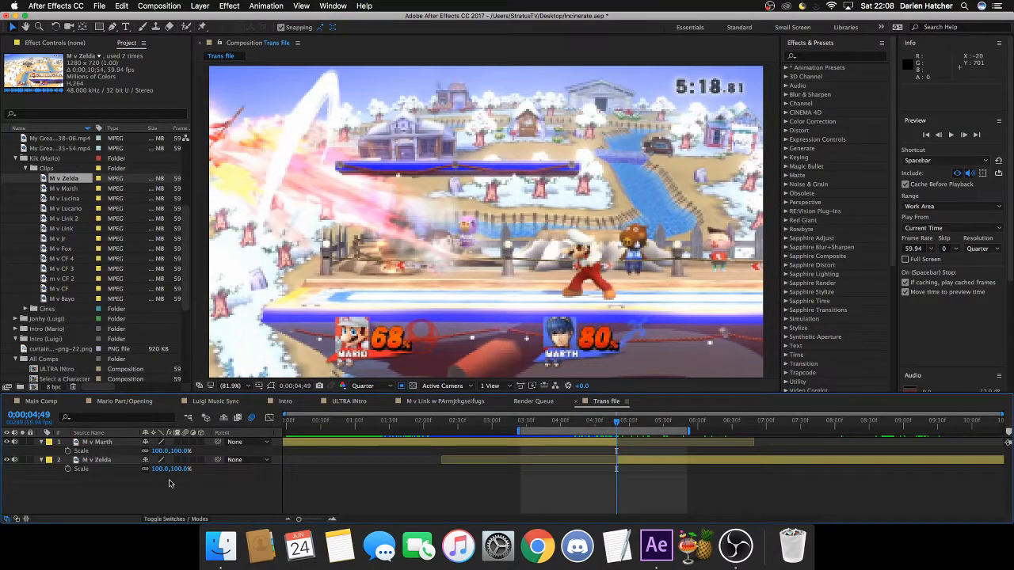
left_click(68, 451)
key("shift+Page_Up")
key("shift+Page_Up")
key("shift+Page_Up")
key("shift+Page_Up")
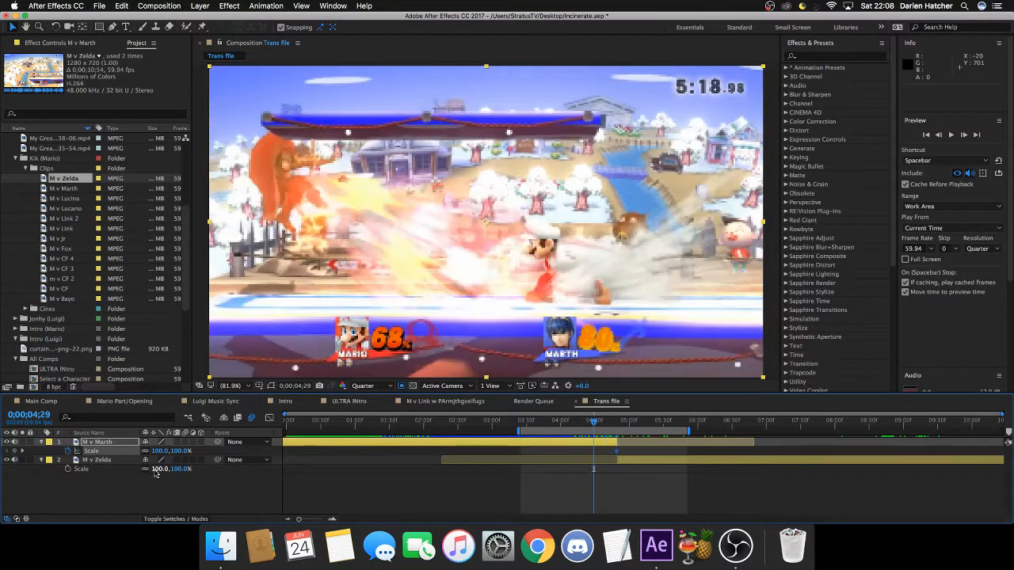
left_click(14, 450)
Step: Set the M v Marth layer's scale to 500% at 0;00;04;49
left_click_drag(572, 424, 616, 424)
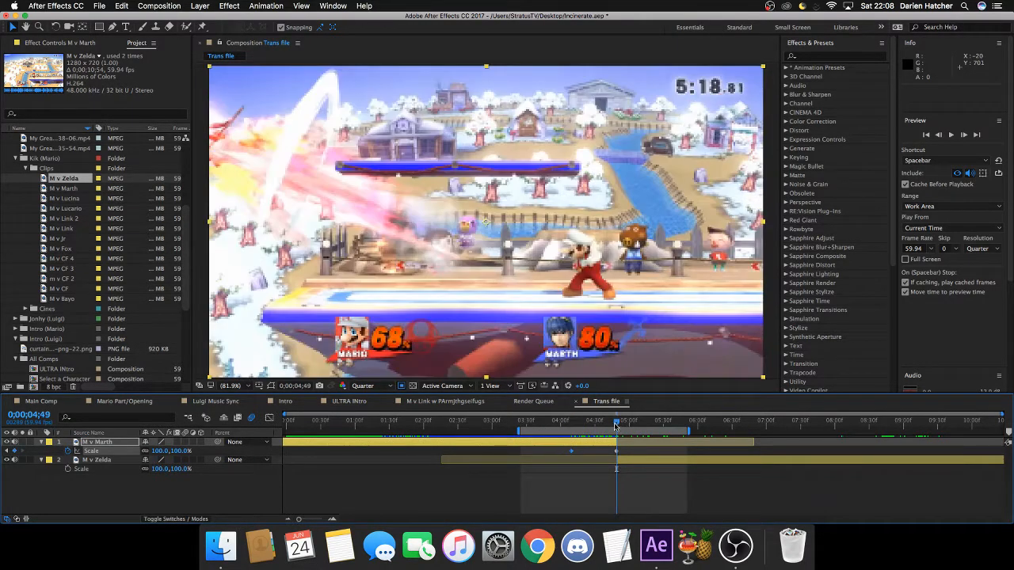
left_click(160, 451)
key("Return")
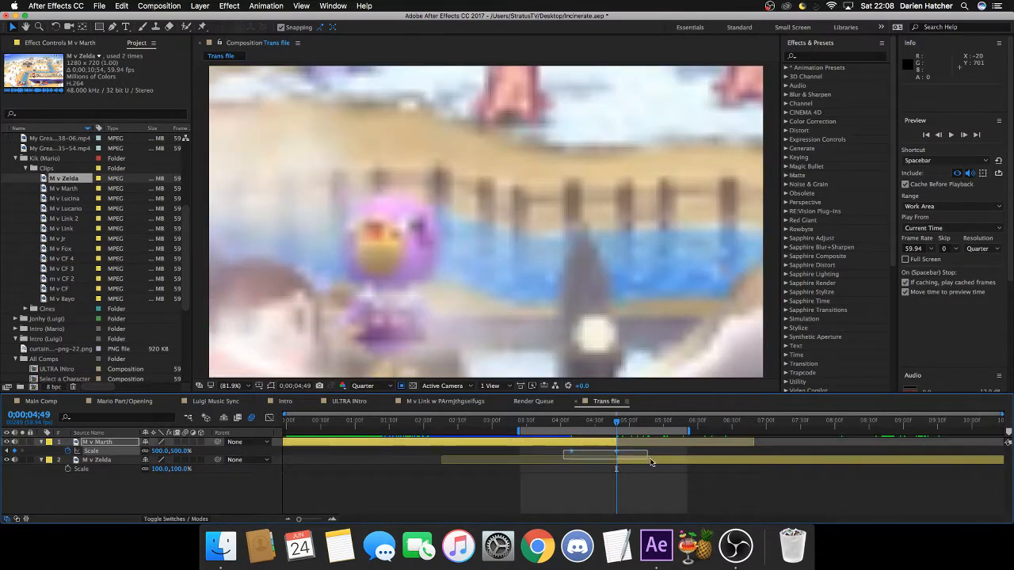
Step: Apply Easy Ease to M v Marth's Scale keyframes and reshape the curve to start flat and rise steeply at the end
right_click(617, 450)
mouse_move(657, 514)
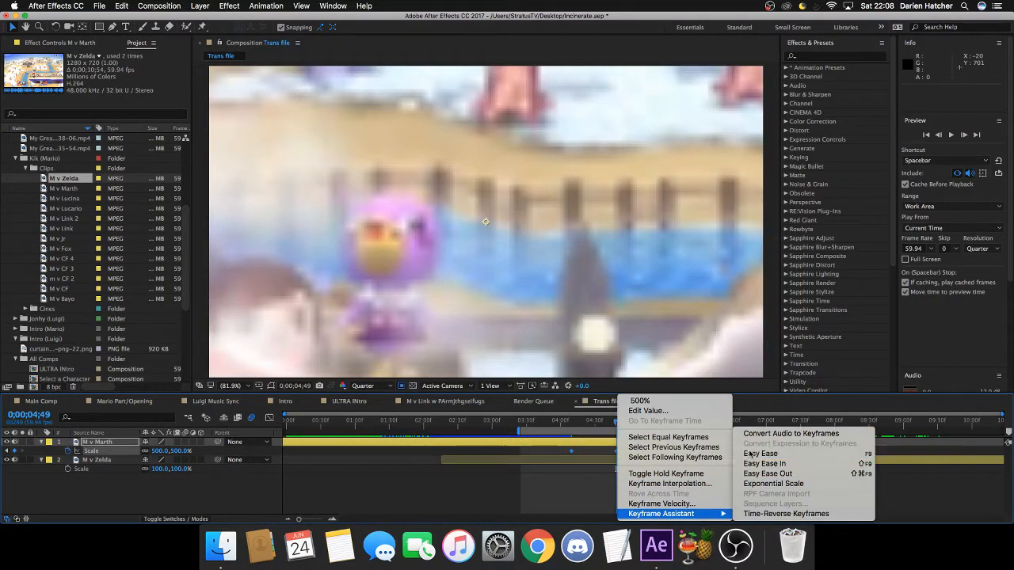
left_click(764, 453)
left_click(273, 420)
left_click(571, 494)
left_click_drag(585, 495, 632, 499)
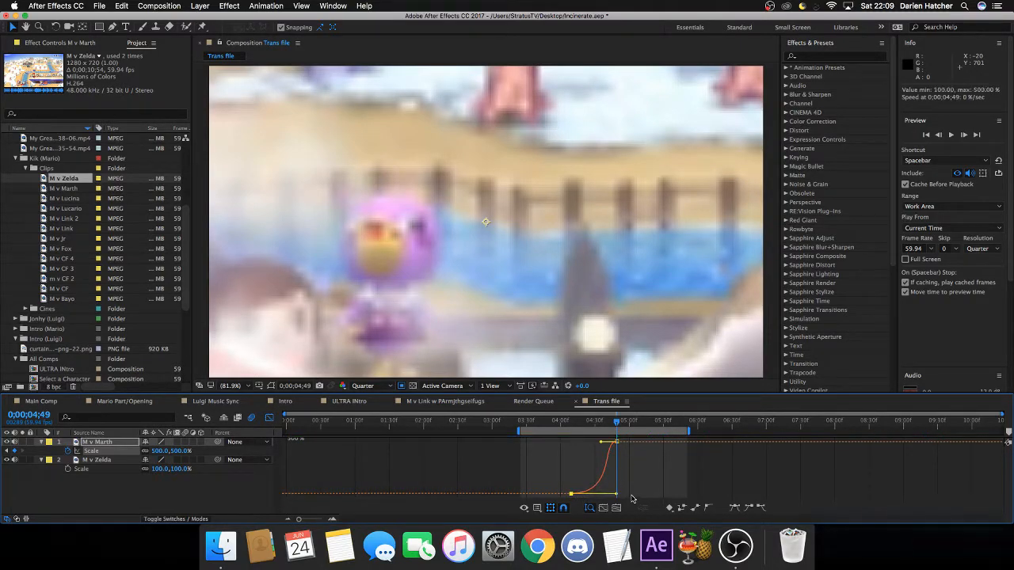
left_click_drag(602, 441, 682, 495)
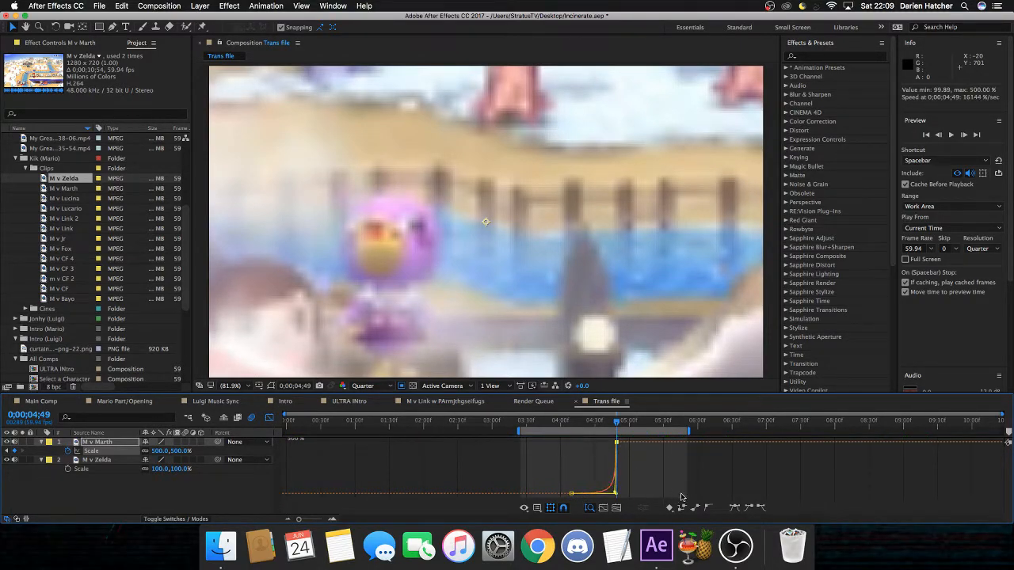
left_click_drag(617, 496, 620, 497)
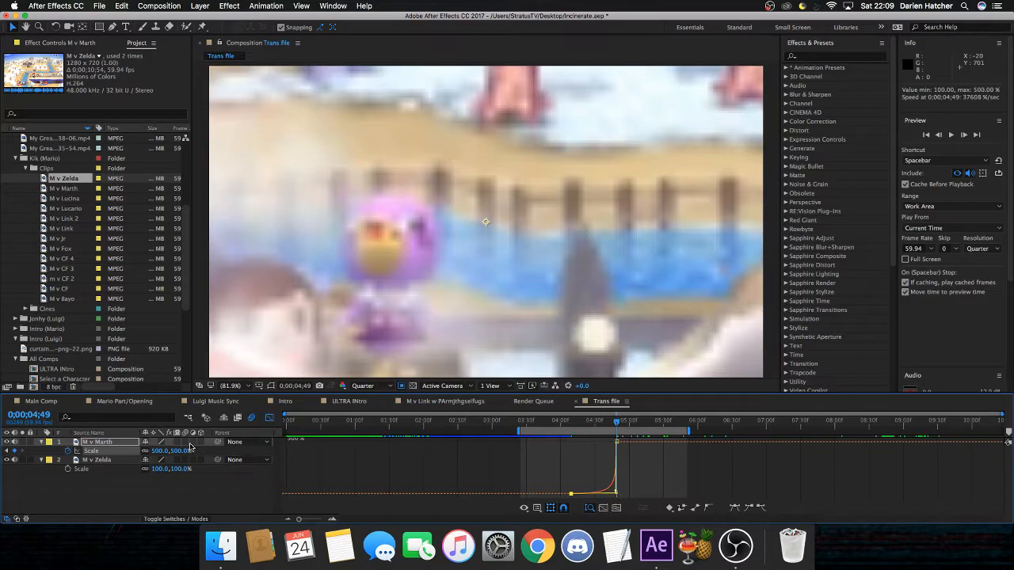
left_click(269, 418)
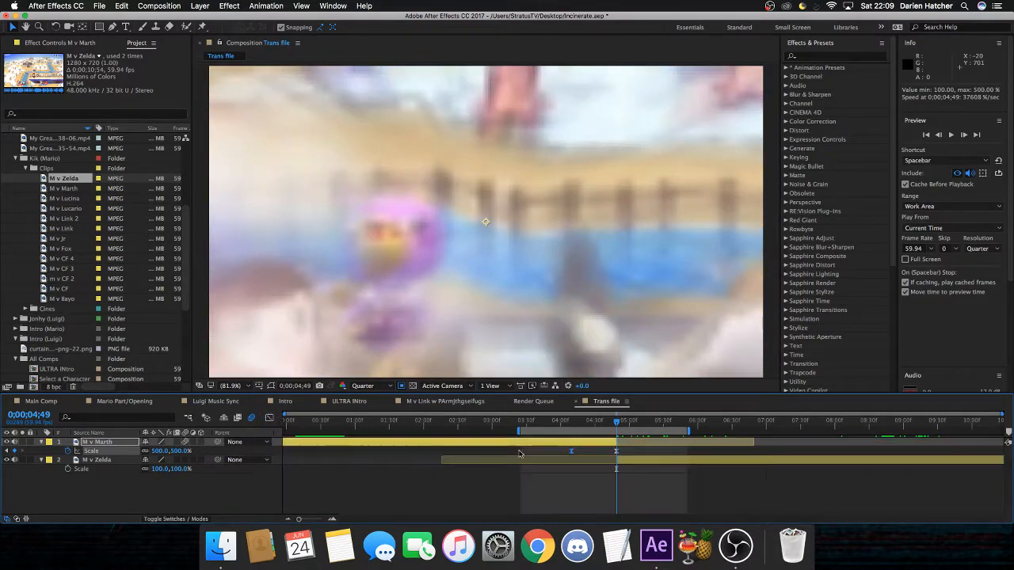
Step: Set the M v Zelda layer's scale to 35% and add a Scale keyframe at 0;00;04;49
left_click(631, 463)
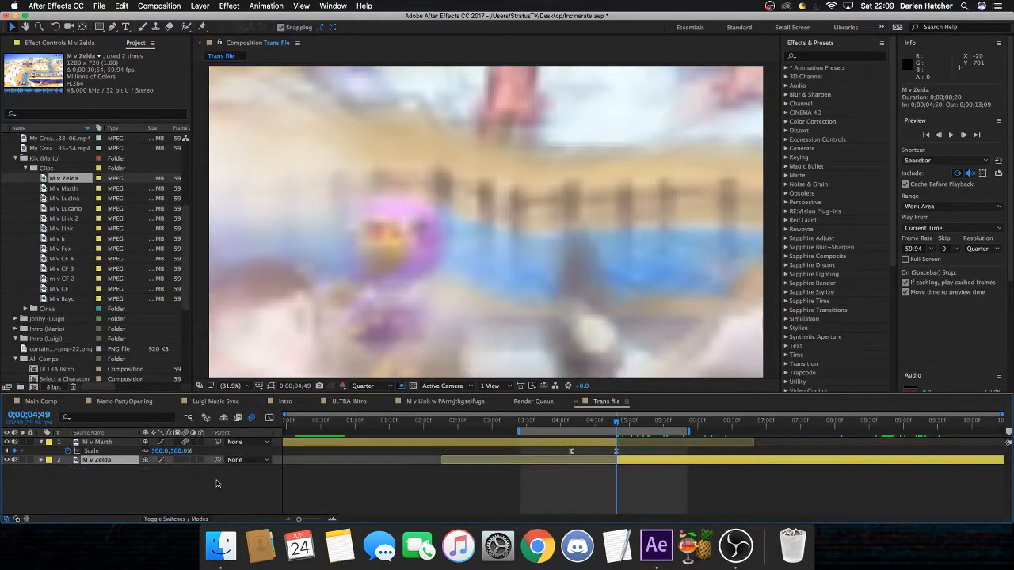
left_click(66, 473)
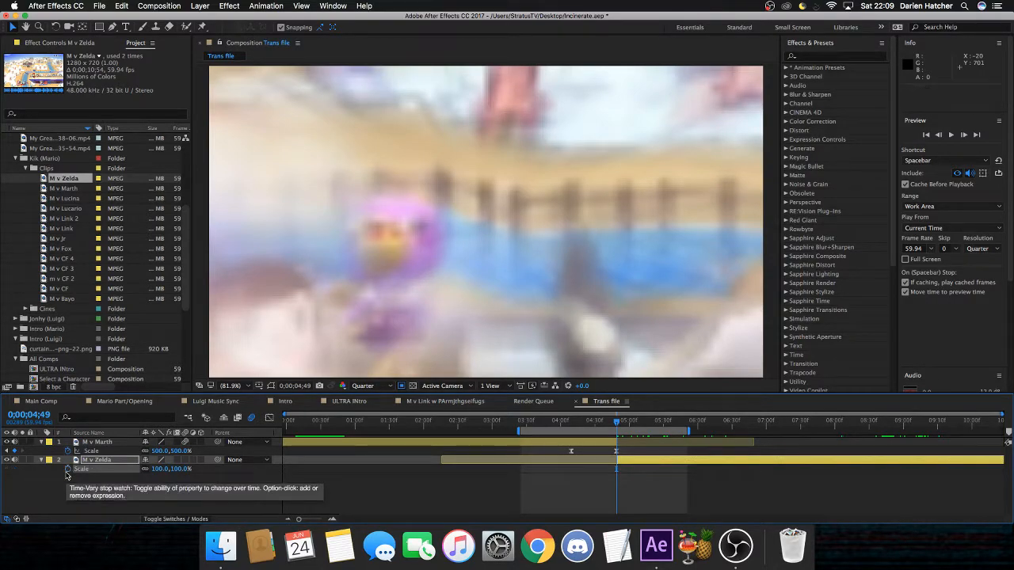
left_click(159, 469)
type("35")
key("Return")
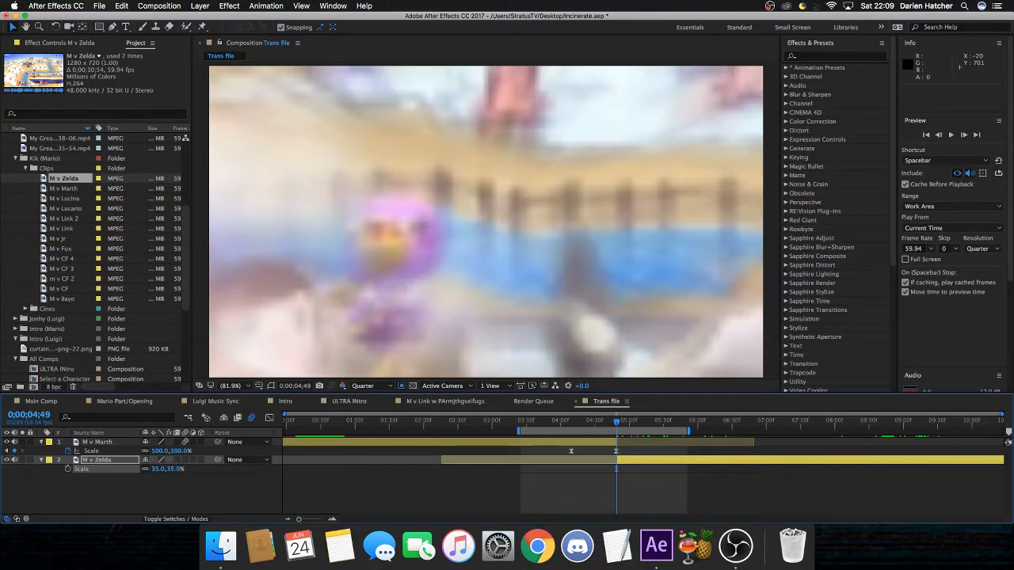
left_click(68, 469)
Step: At 0;00;05;29, set the M v Zelda layer's scale to 100%
key("shift+Page_Down")
key("shift+Page_Down")
key("shift+Page_Down")
key("shift+Page_Down")
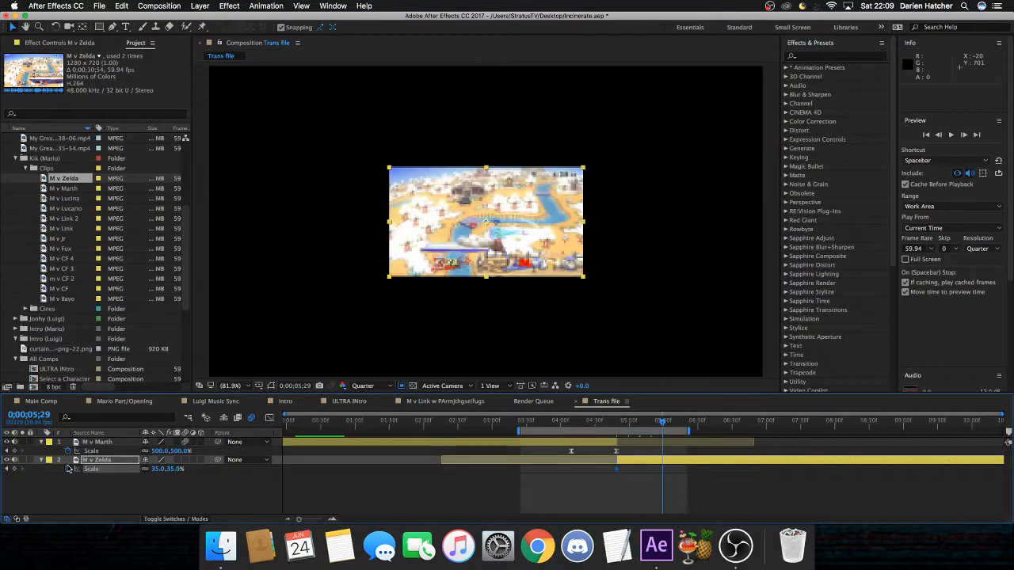
left_click(154, 469)
type("100")
key("Return")
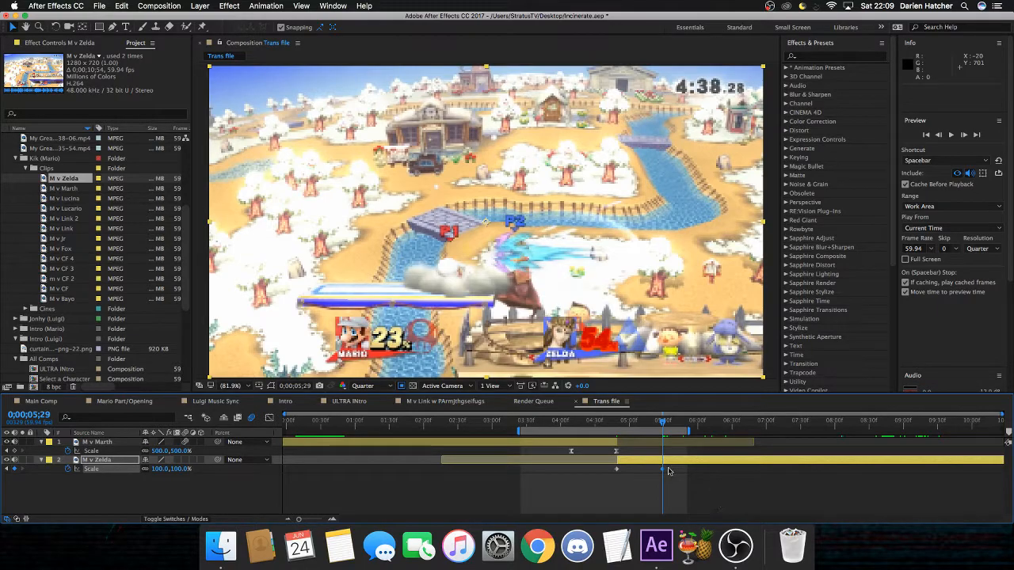
Step: Apply Easy Ease to M v Zelda's Scale keyframes and reshape the curve to rise steeply at the start and level off
right_click(617, 469)
mouse_move(661, 514)
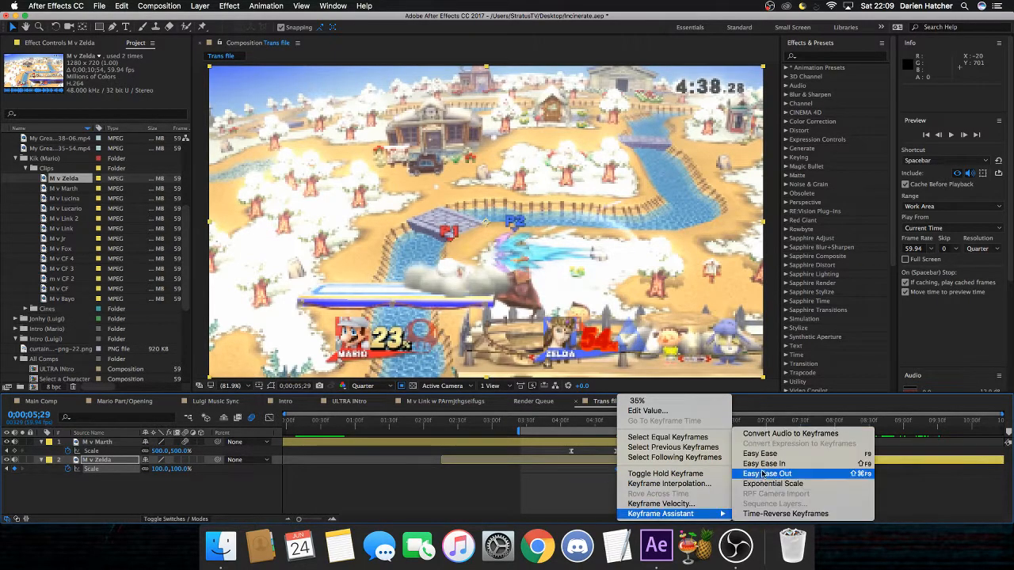
key("Return")
left_click(269, 418)
mouse_move(621, 495)
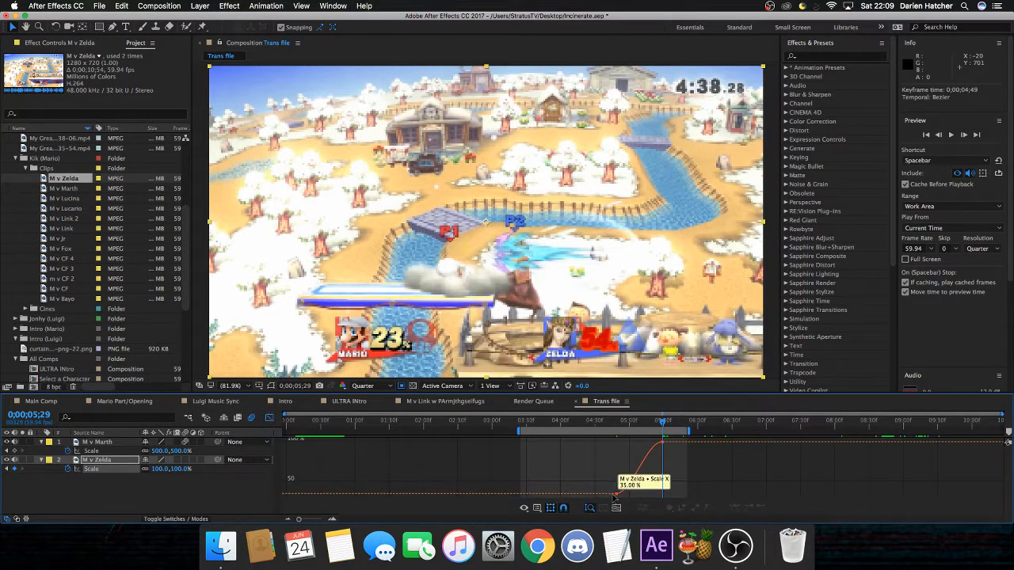
left_click_drag(646, 444, 608, 445)
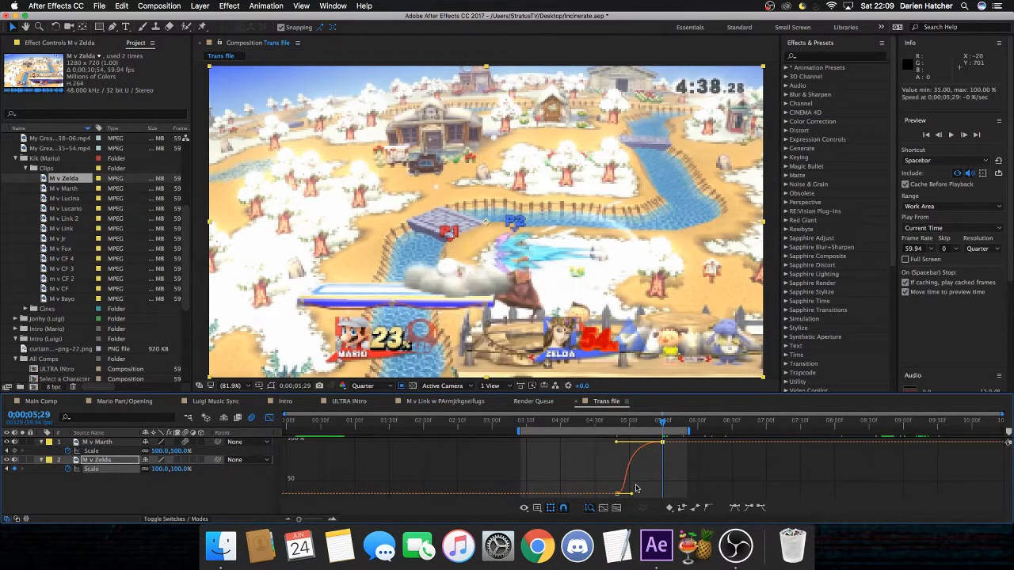
left_click_drag(633, 496, 631, 434)
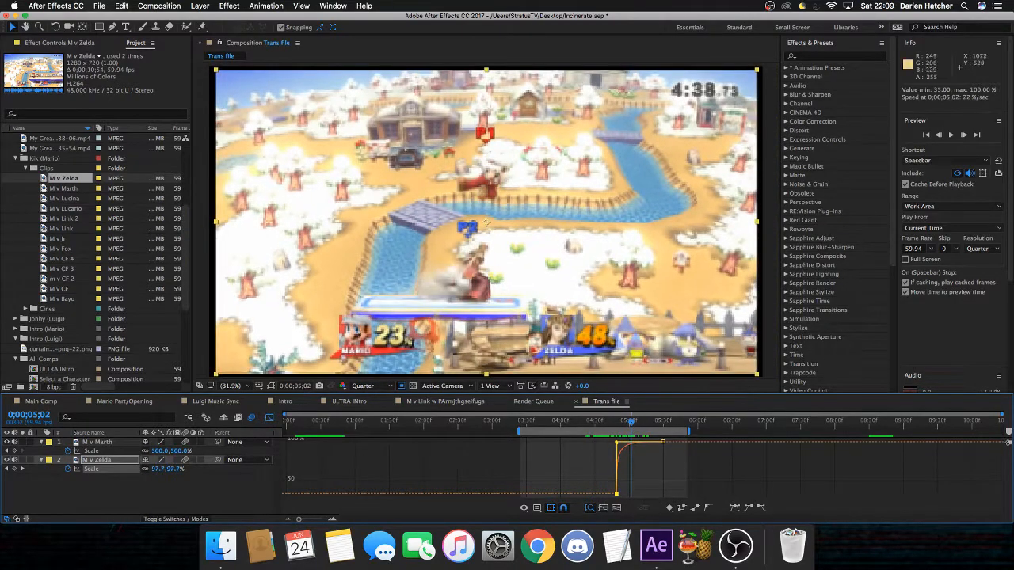
Step: Find the Motion Tile effect, apply it to the M v Zelda layer and return to the layer bar view
left_click(823, 57)
type("motion")
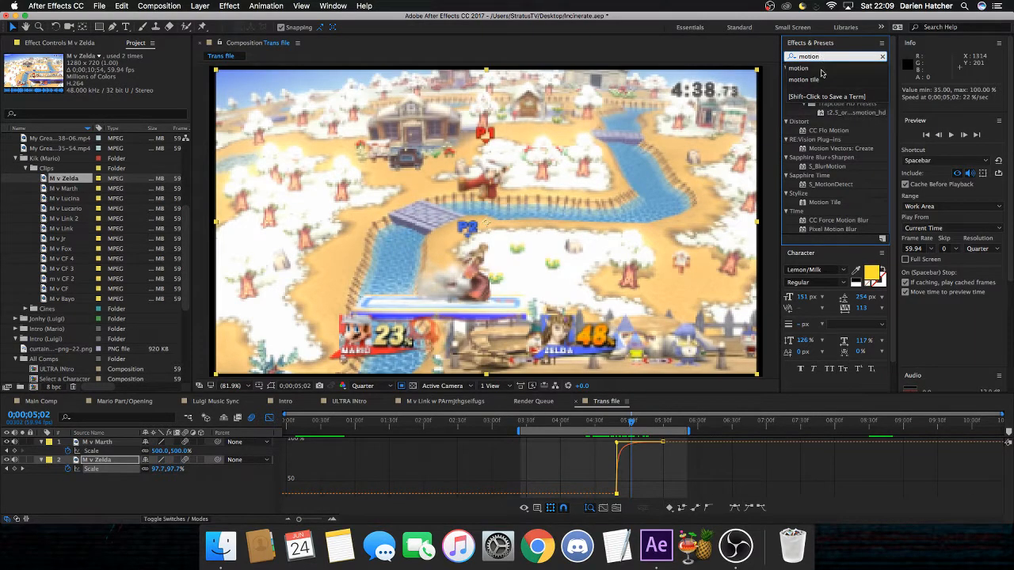
left_click(817, 80)
double_click(822, 76)
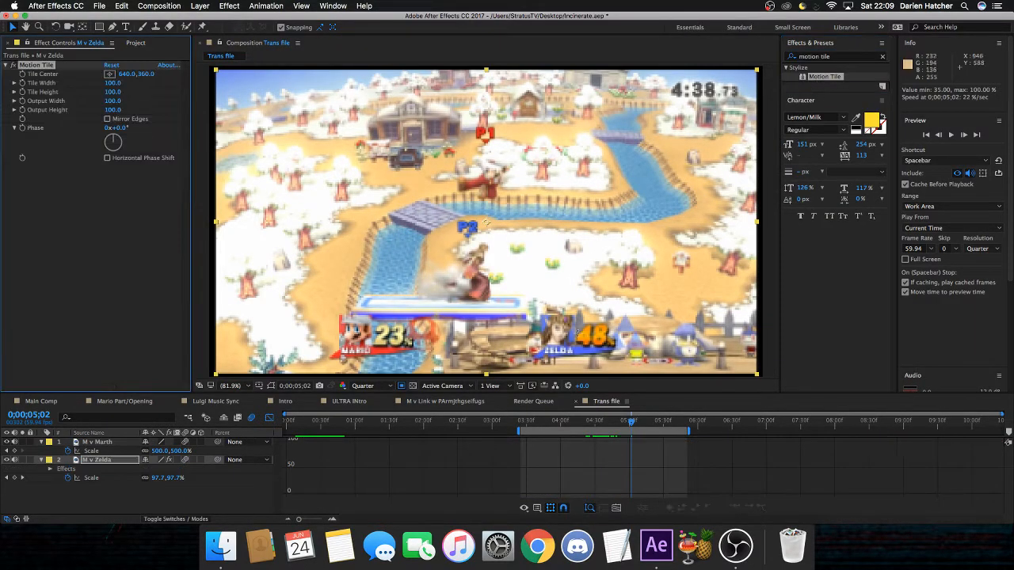
left_click(270, 418)
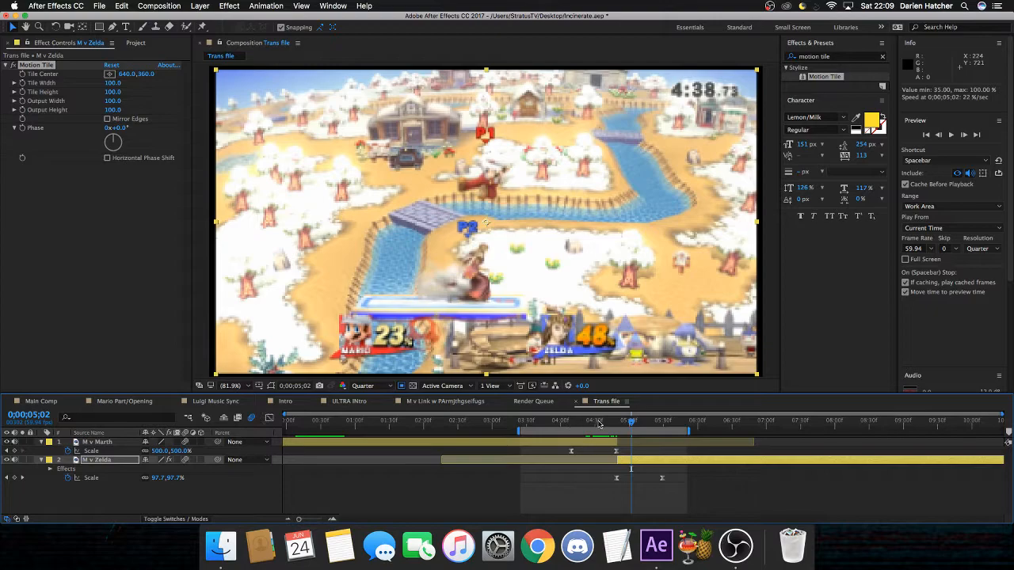
Step: At the start of the M v Zelda clip, set its Motion Tile Output Height and Output Width to 150 and enable Mirror Edges
left_click_drag(632, 425, 620, 437)
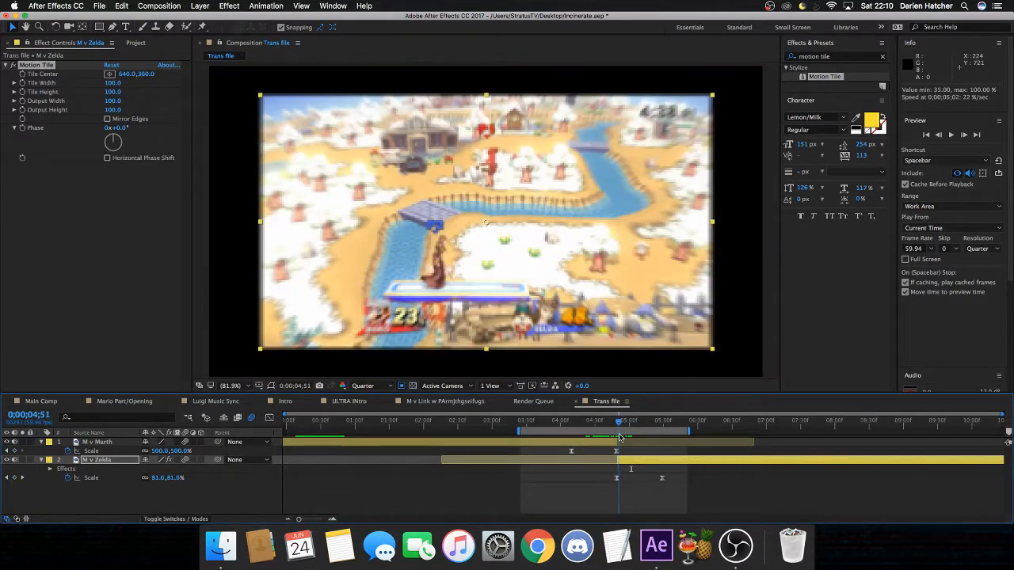
left_click(112, 109)
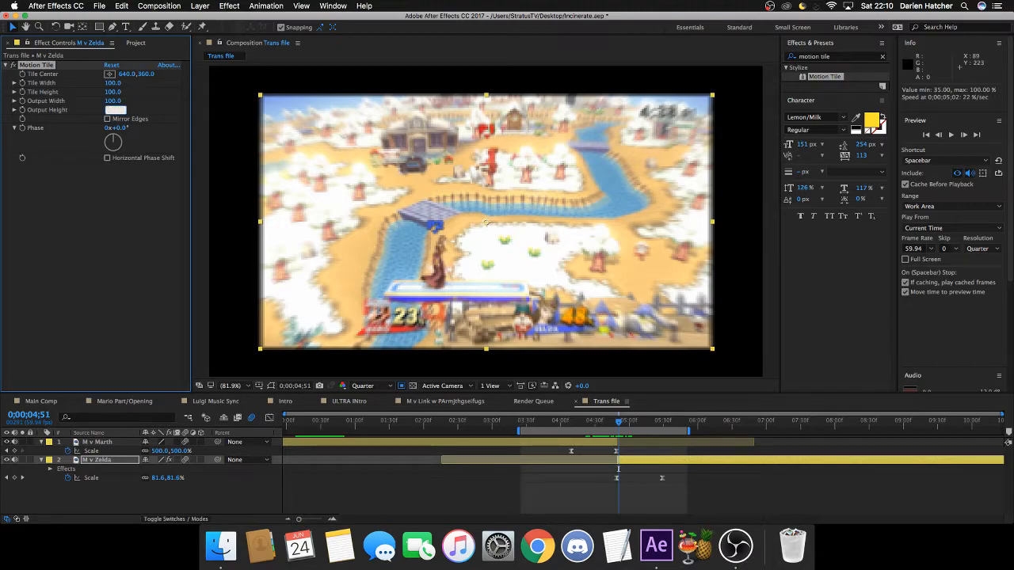
type("150")
key("Return")
left_click(113, 100)
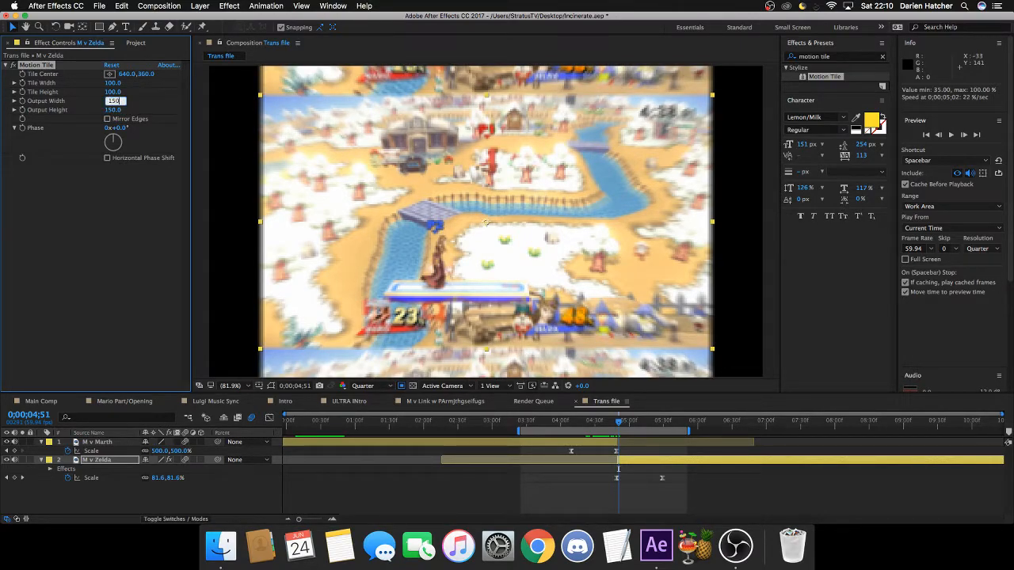
key("Return")
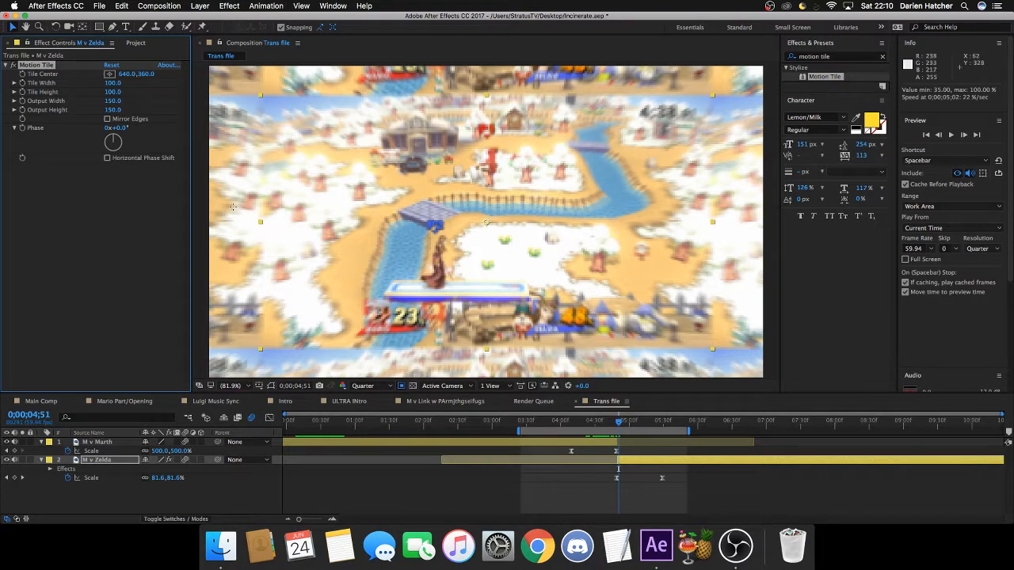
left_click(107, 119)
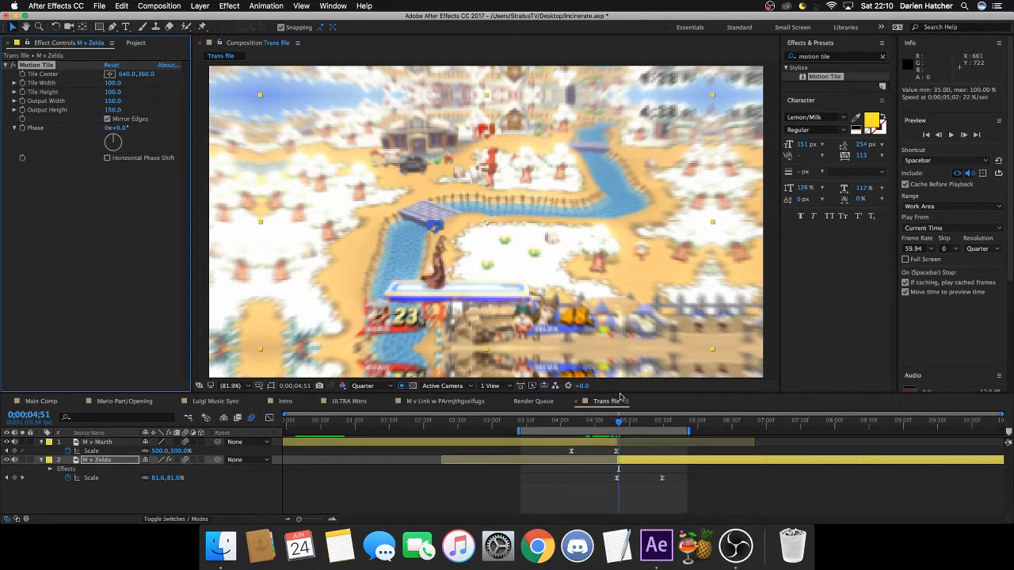
Step: Preview the zoom transition from before M v Marth's first Scale keyframe, stop playback and inspect the frame at 0;00;04;40
left_click(548, 421)
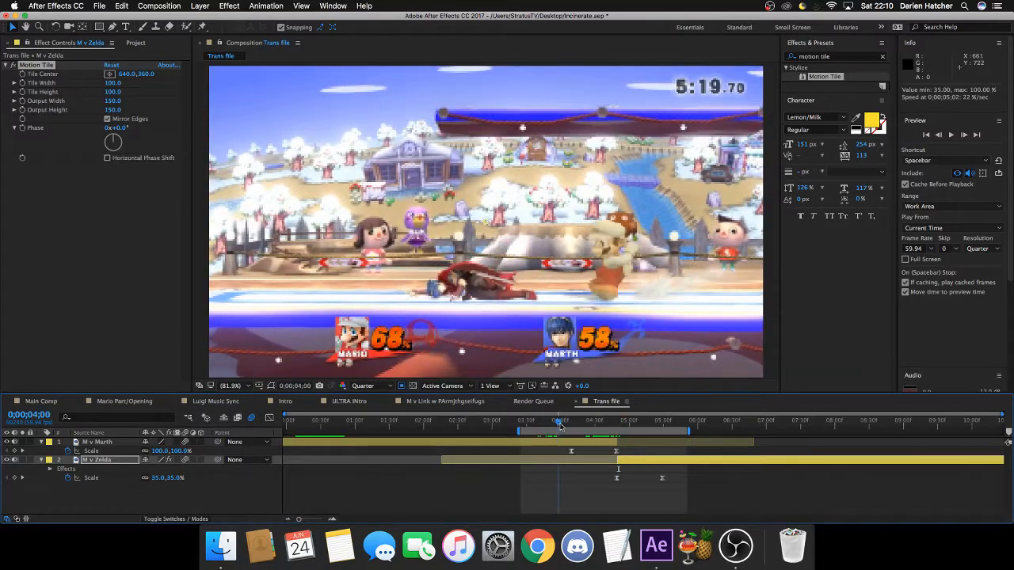
key("space")
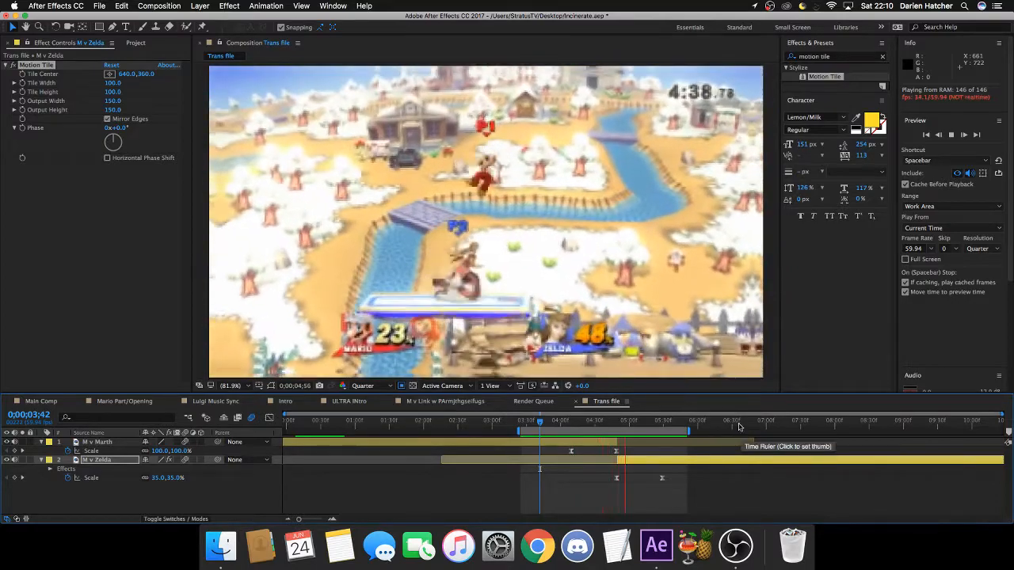
key("space")
left_click_drag(609, 423, 606, 424)
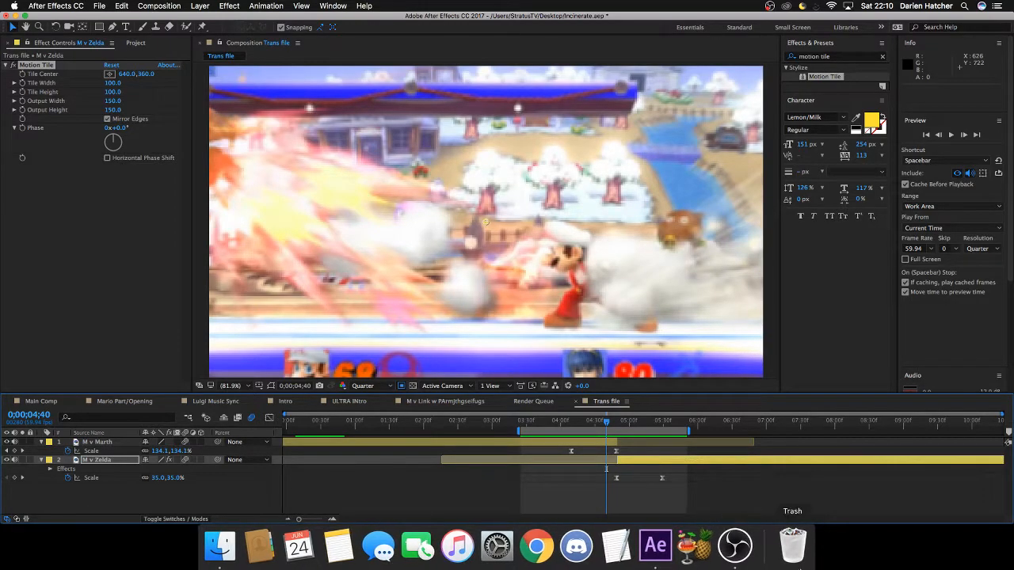
left_click(730, 545)
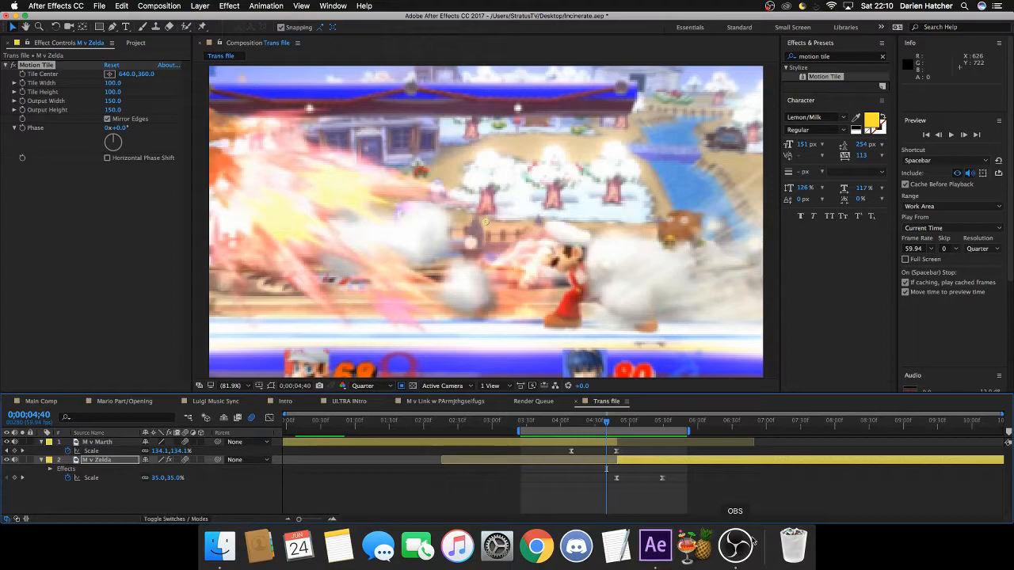